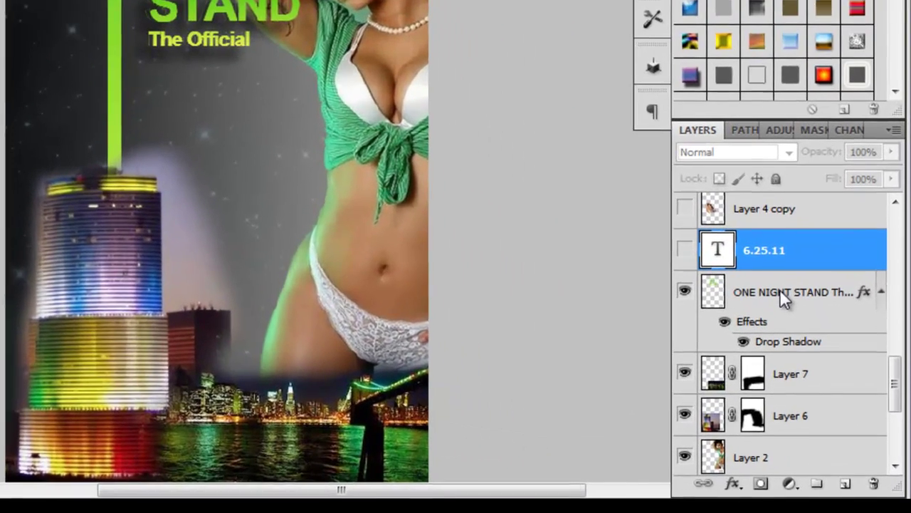
Adjust the ONE NIGHT STAND layer's drop shadow to a 75° angle, 32 px distance and 24 px size.
click(828, 367)
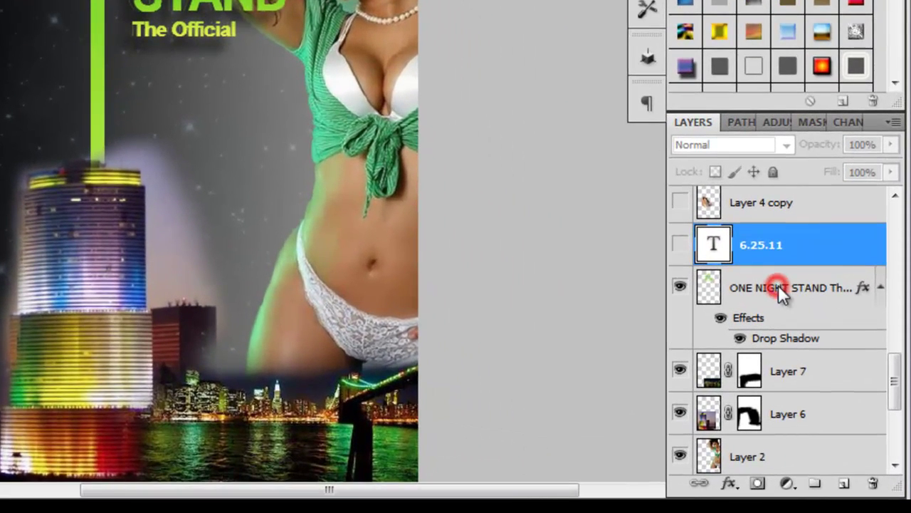
click(778, 286)
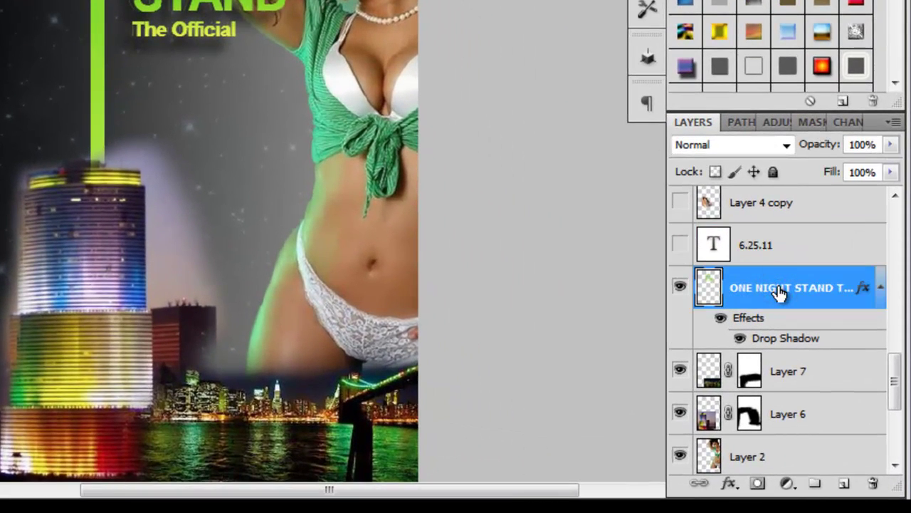
click(730, 485)
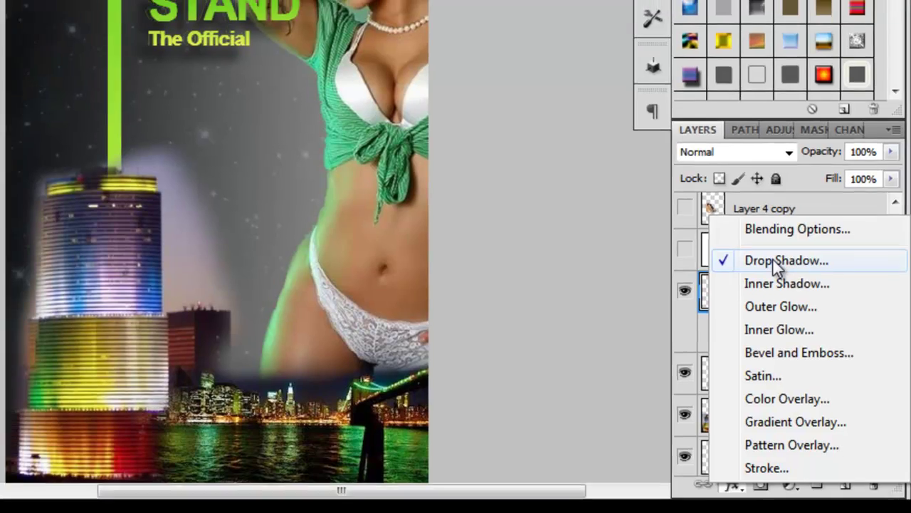
click(770, 255)
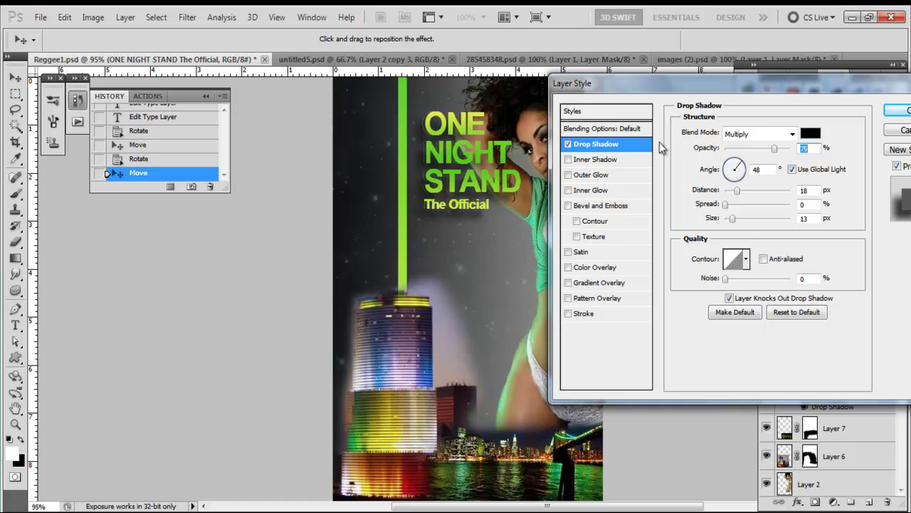
drag(733, 171, 737, 161)
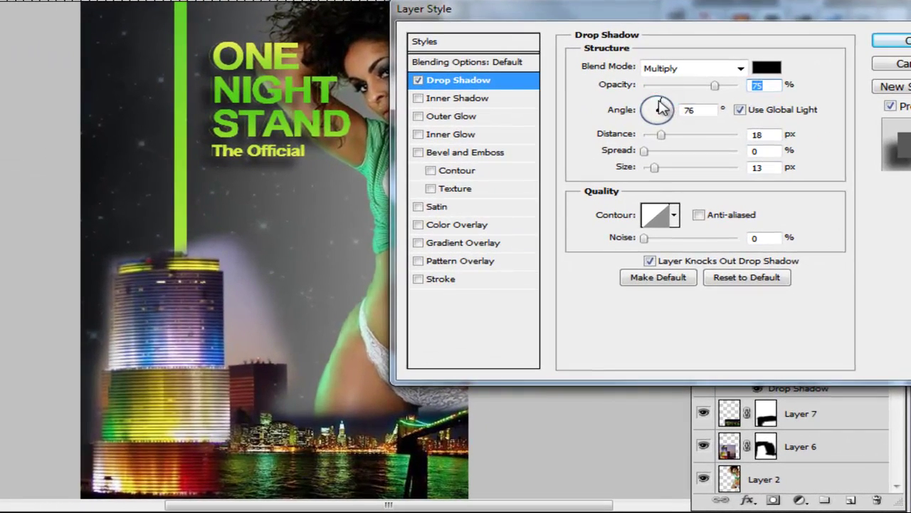
drag(660, 106, 654, 105)
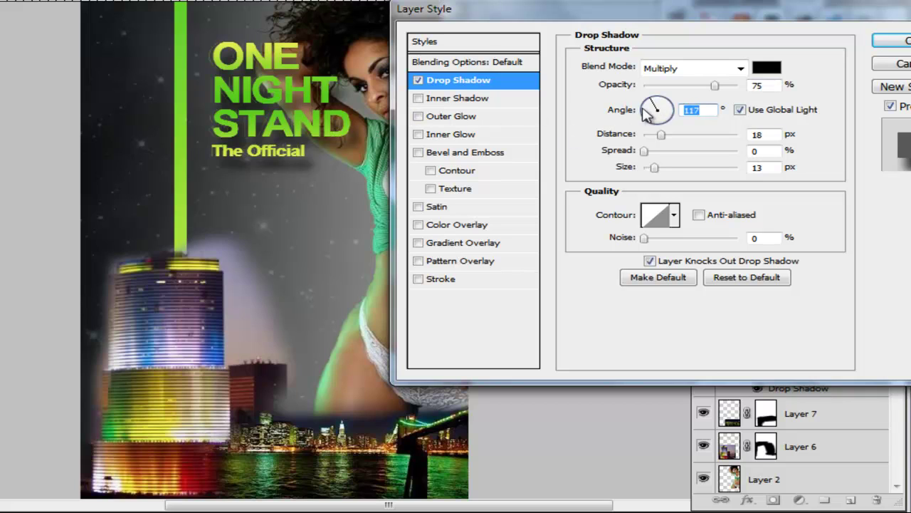
drag(654, 103, 640, 161)
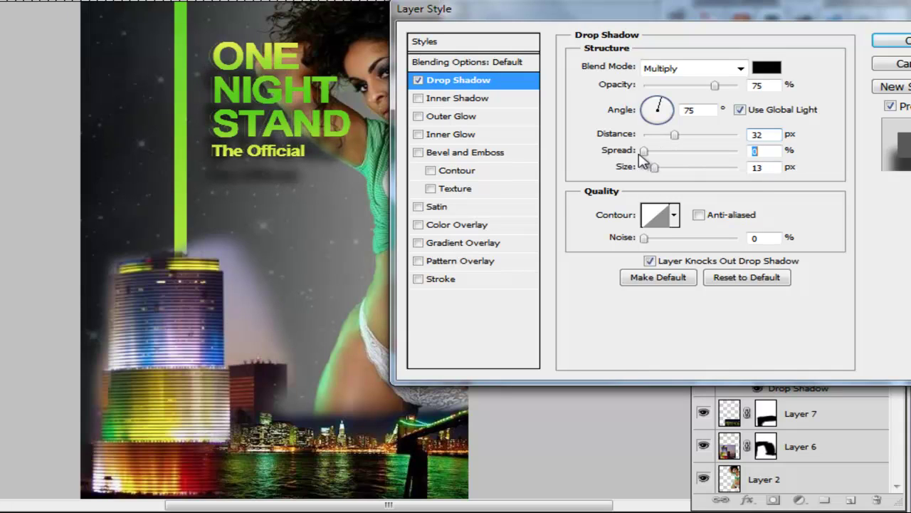
drag(655, 169, 657, 166)
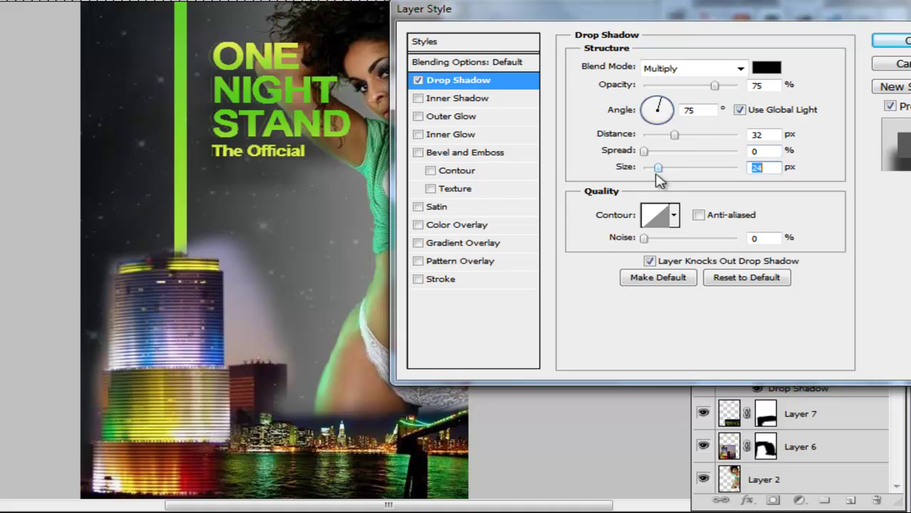
Try several contour shapes and 15% noise on the title's drop shadow, and discard the layer style changes.
click(675, 216)
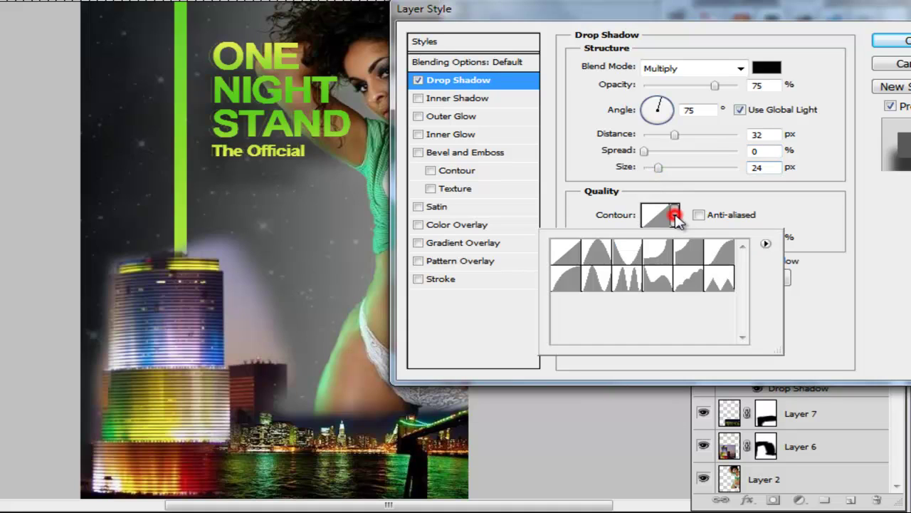
click(632, 284)
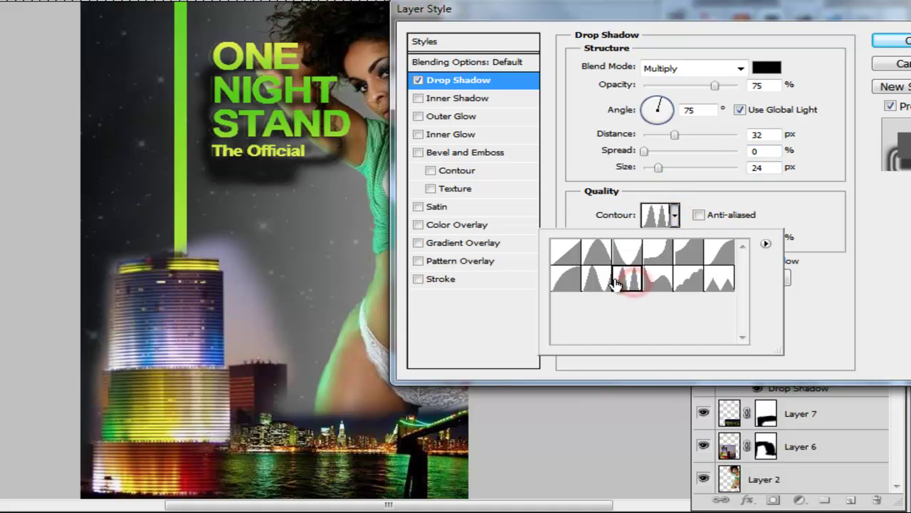
click(567, 276)
click(691, 282)
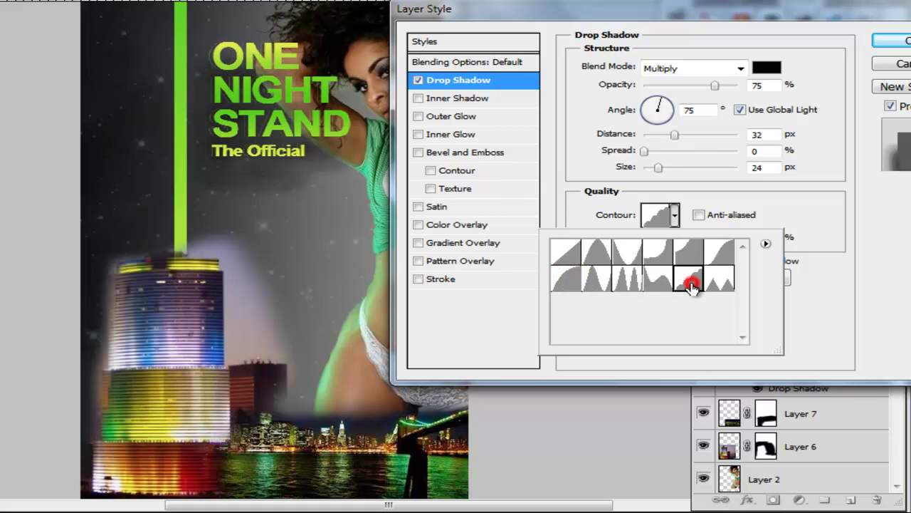
click(721, 258)
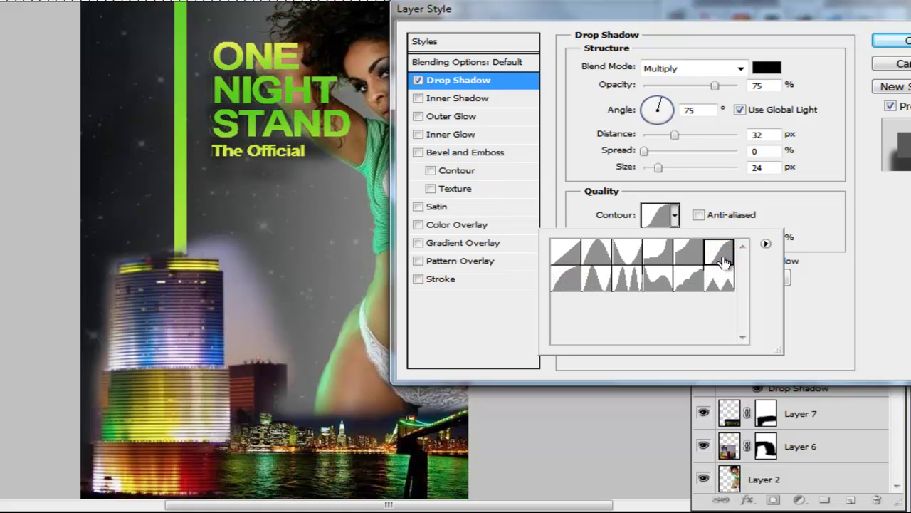
click(720, 279)
click(764, 243)
click(779, 197)
click(781, 207)
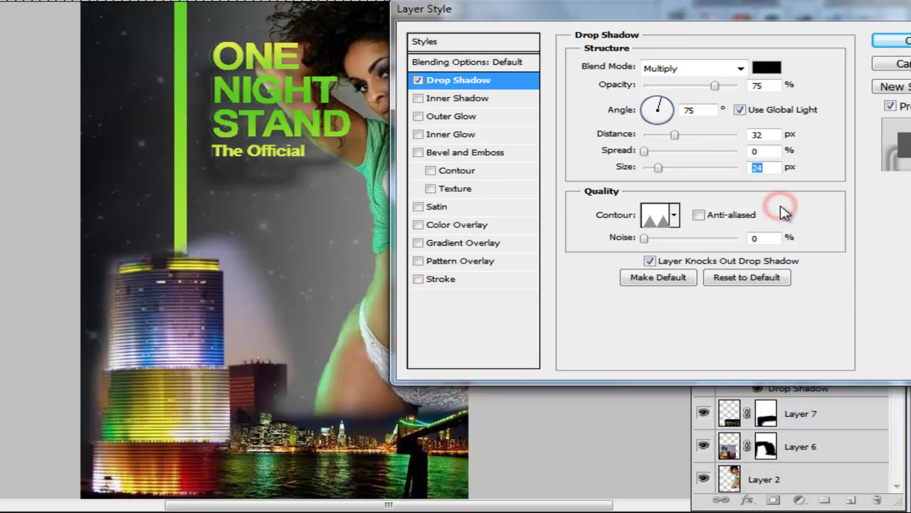
mouse_move(644, 239)
mouse_down()
mouse_move(737, 238)
mouse_move(688, 258)
mouse_move(652, 243)
mouse_up()
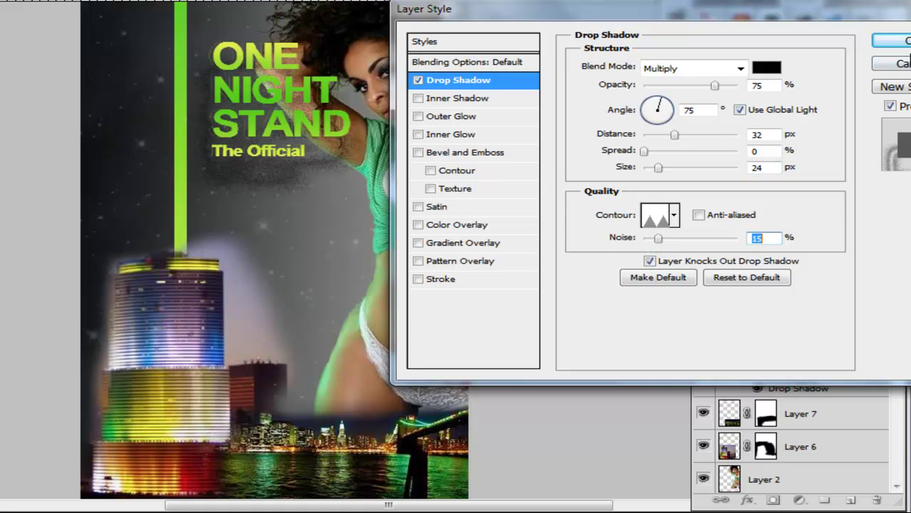
click(901, 63)
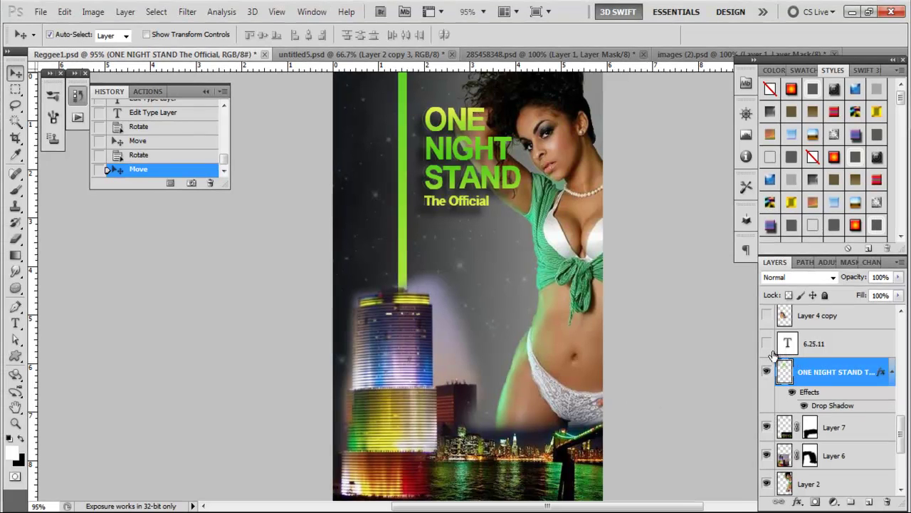
Show the 6.25.11, SATURDAY, P.M.E Presents and For More info text layers on the flyer.
scroll(774, 357, up, 2)
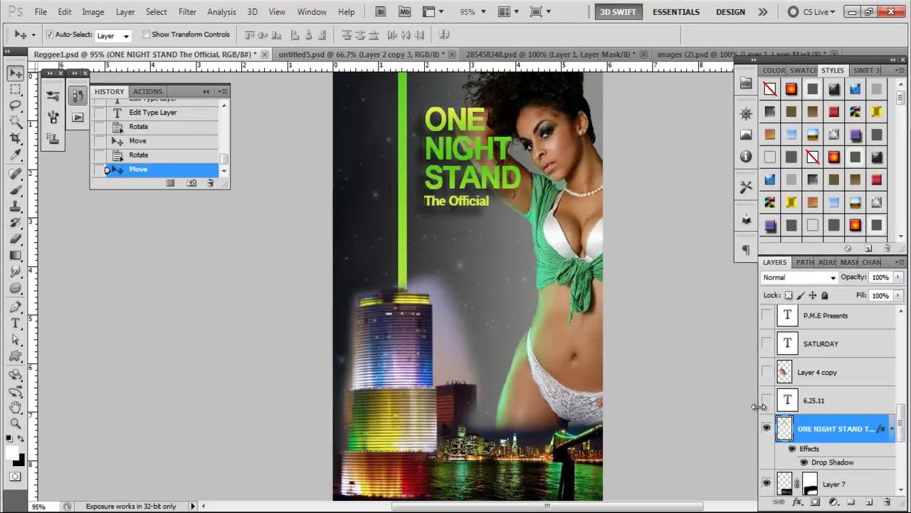
click(766, 401)
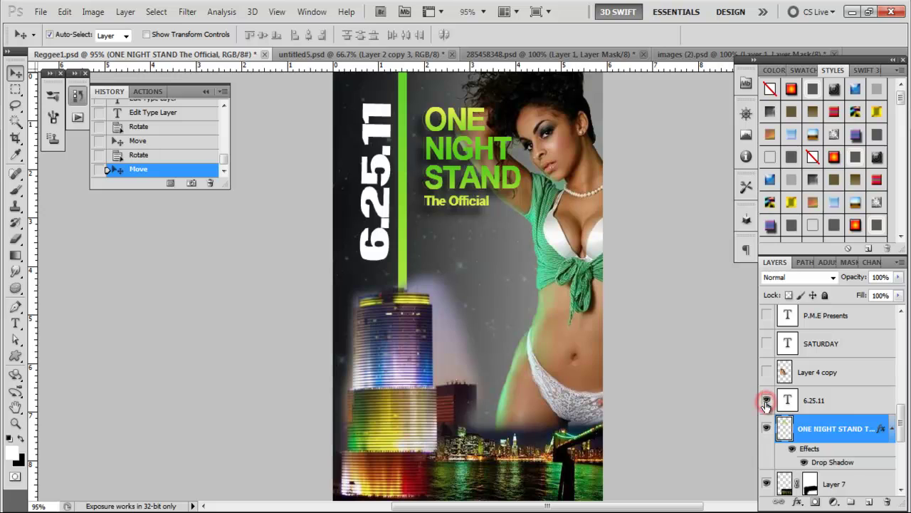
click(769, 345)
scroll(774, 349, up, 1)
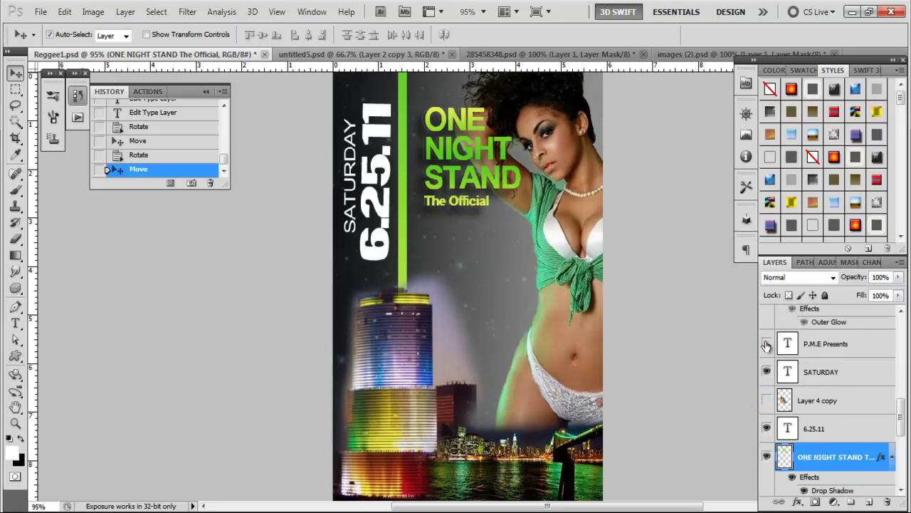
click(766, 345)
scroll(766, 346, up, 2)
scroll(767, 347, up, 4)
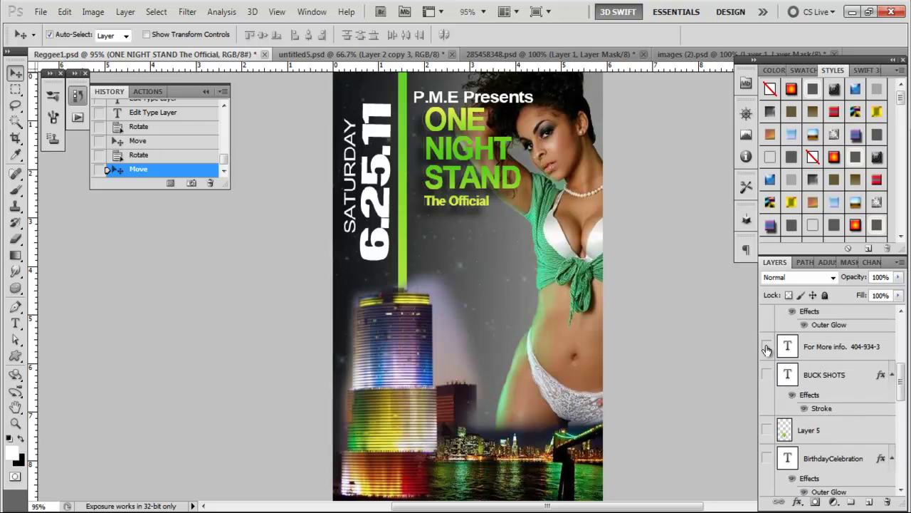
click(766, 347)
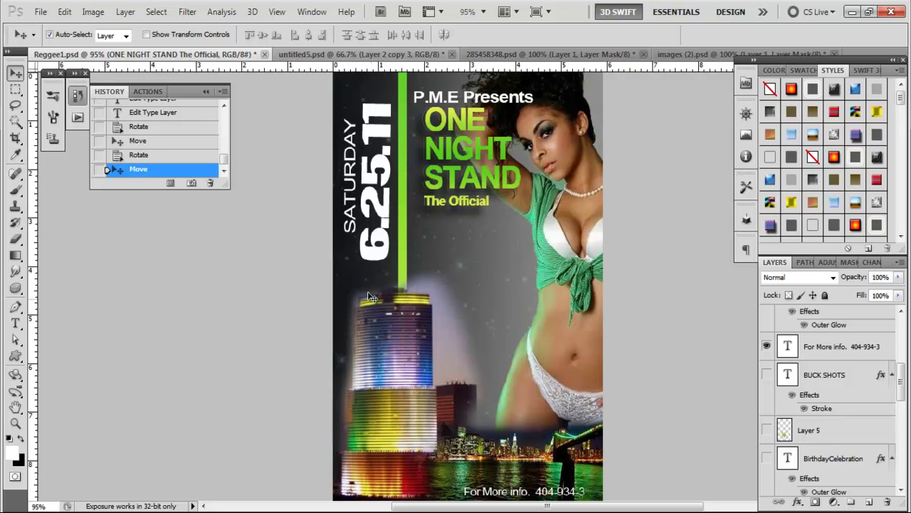
Rotate the SATURDAY text 90° clockwise and place it horizontally below The Official.
scroll(858, 435, down, 3)
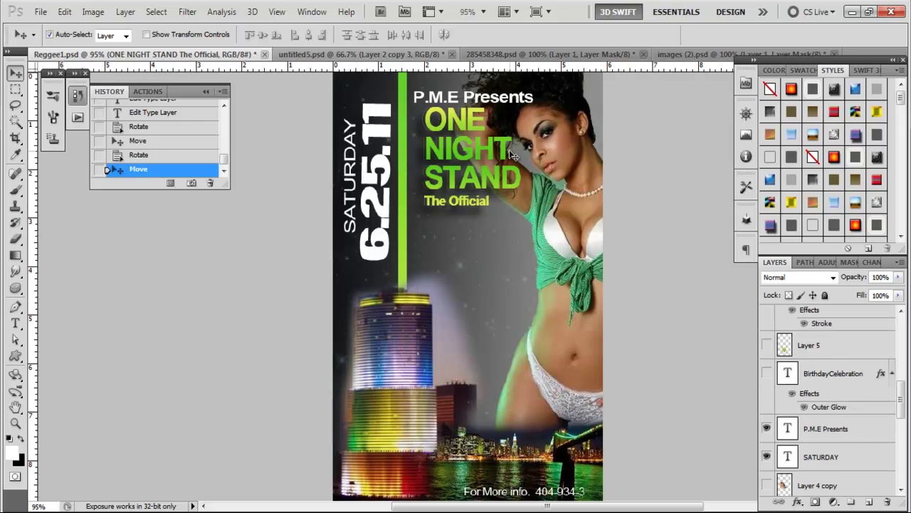
scroll(794, 349, down, 3)
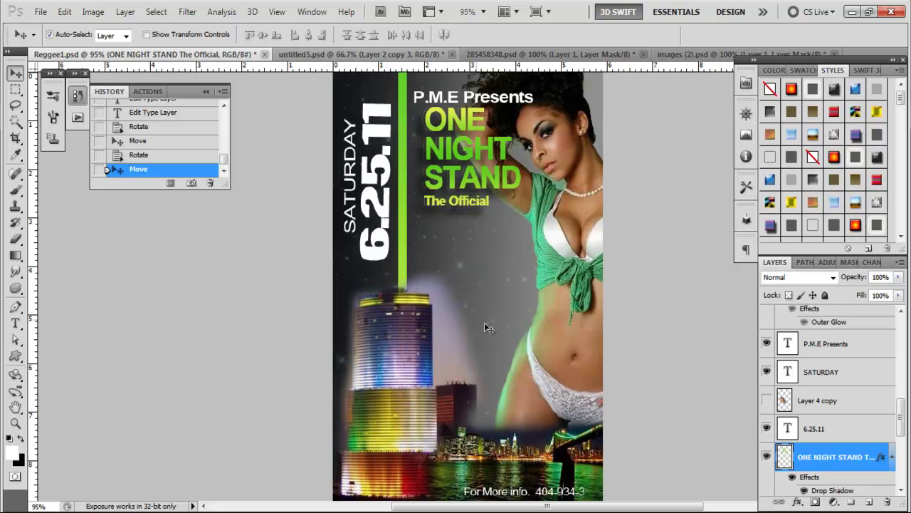
click(789, 375)
double_click(789, 374)
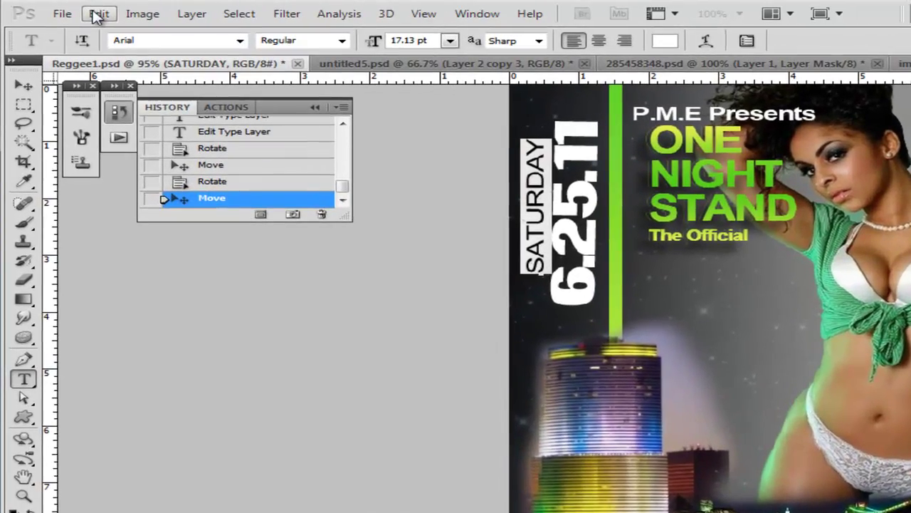
click(98, 16)
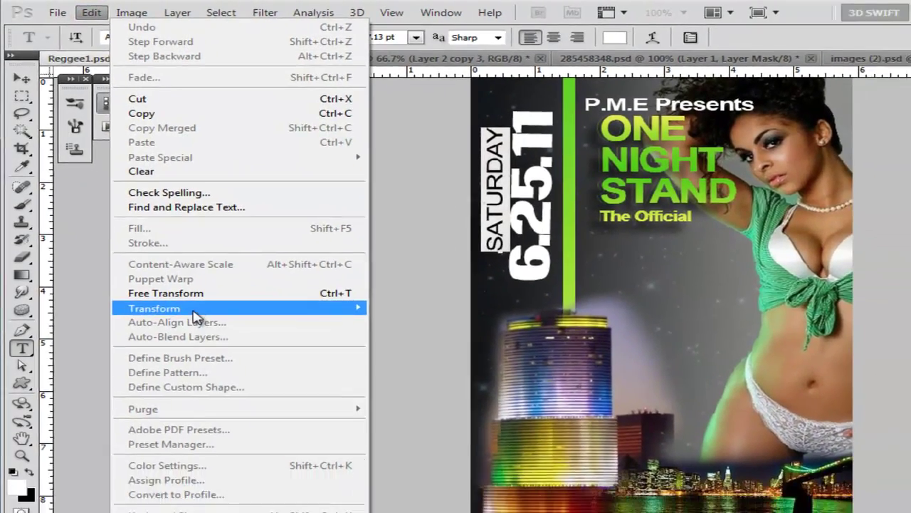
mouse_move(212, 348)
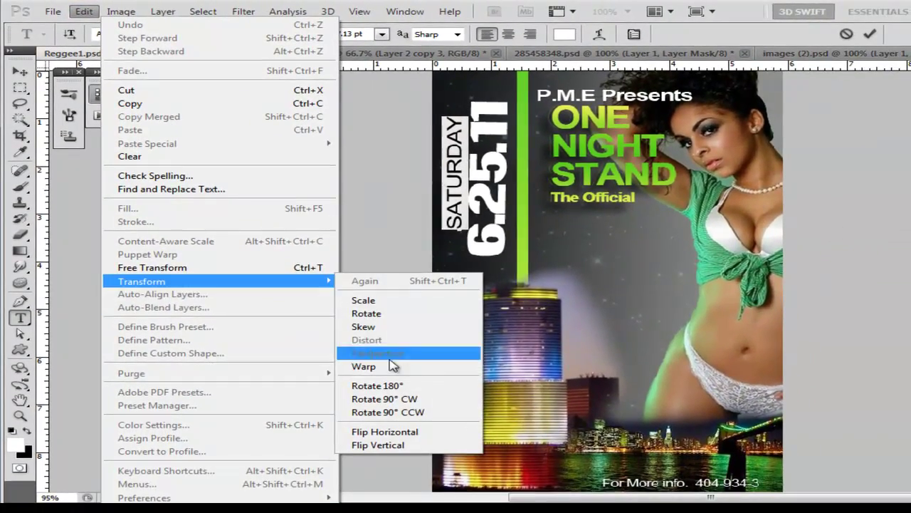
click(442, 402)
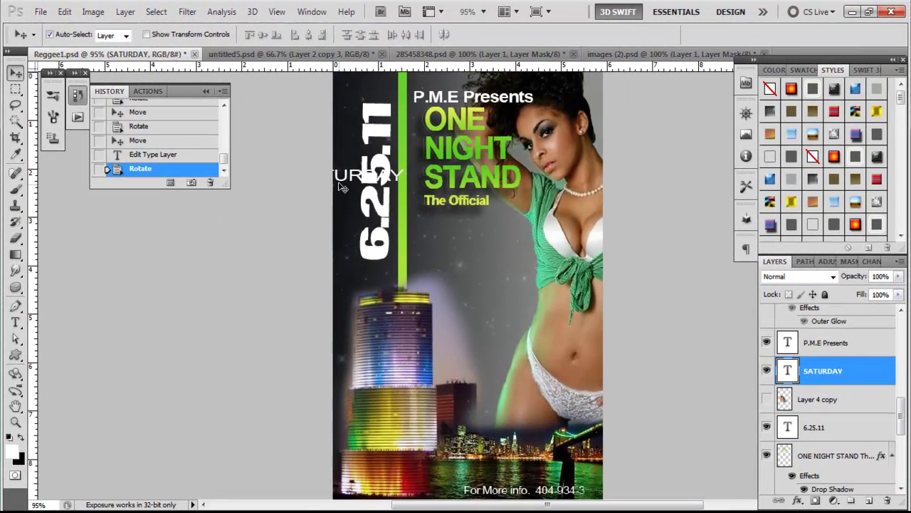
drag(340, 187, 472, 251)
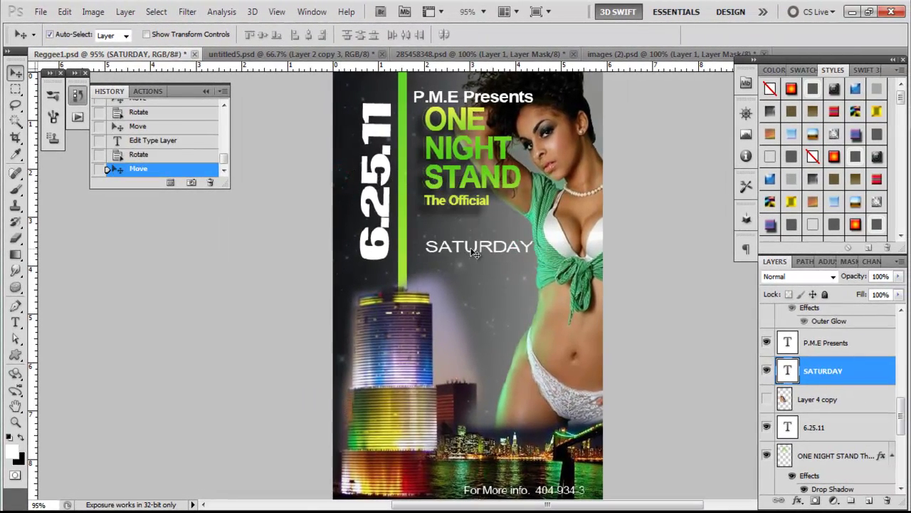
Rotate the SATURDAY text 90° counterclockwise and move it back alongside the vertical 6.25.11 date.
click(69, 15)
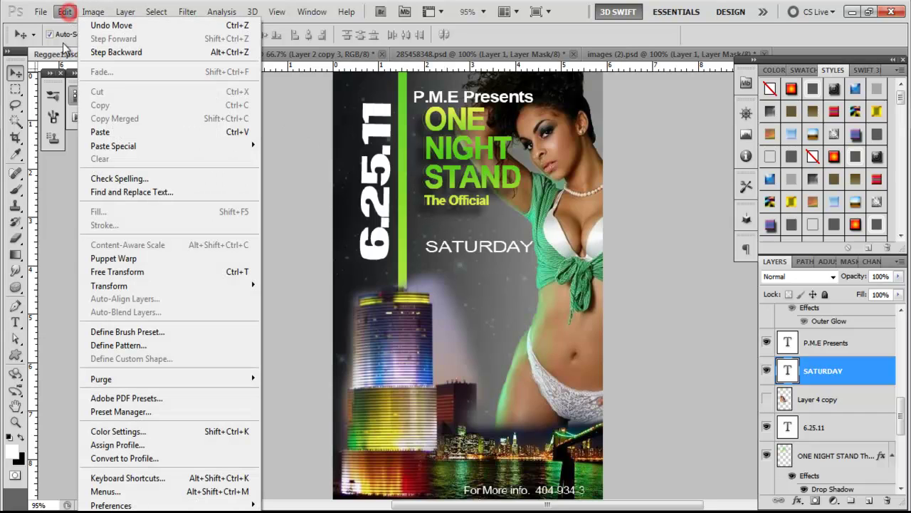
mouse_move(126, 292)
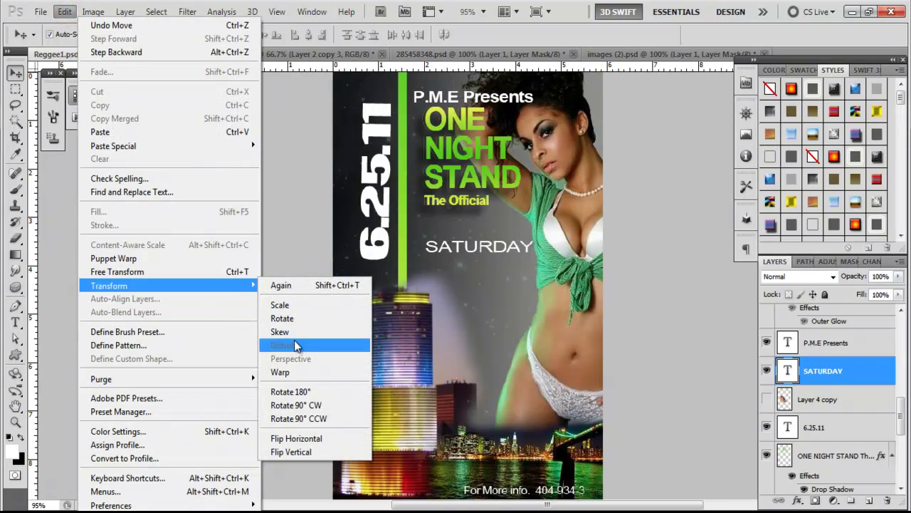
click(353, 419)
drag(485, 296, 363, 223)
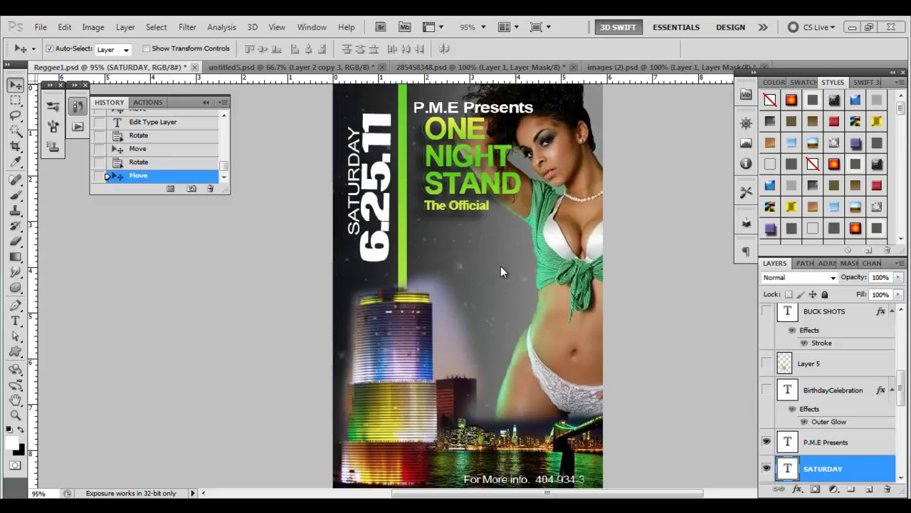
Toggle the visibility of Layer 0 to compare the original reference flyer with the new design, leaving it hidden.
click(901, 388)
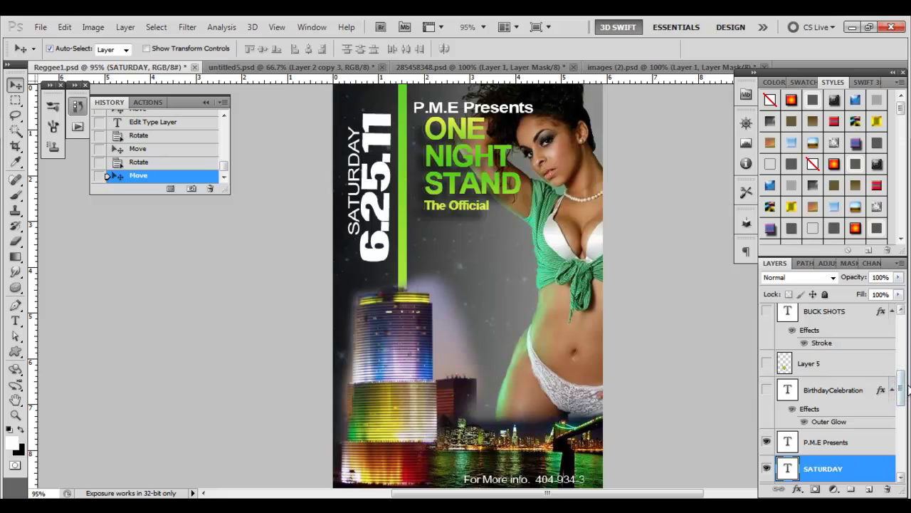
drag(899, 387, 906, 326)
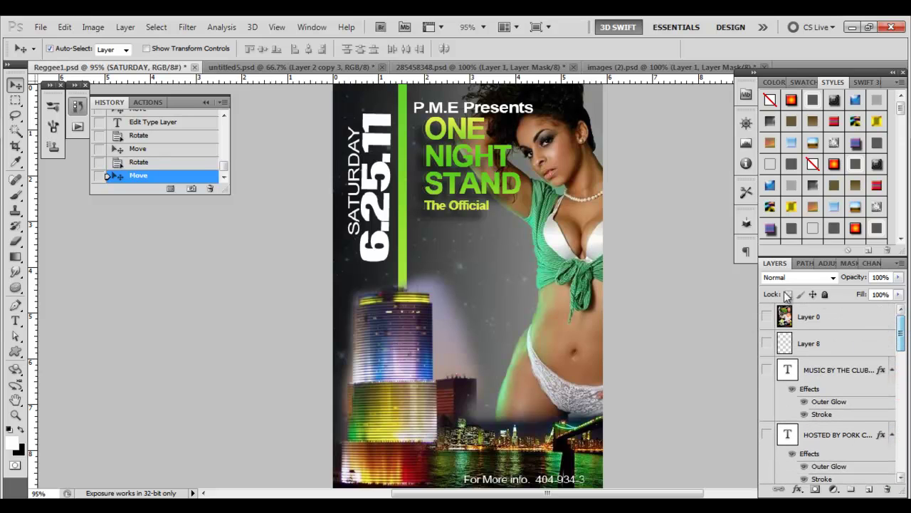
click(766, 317)
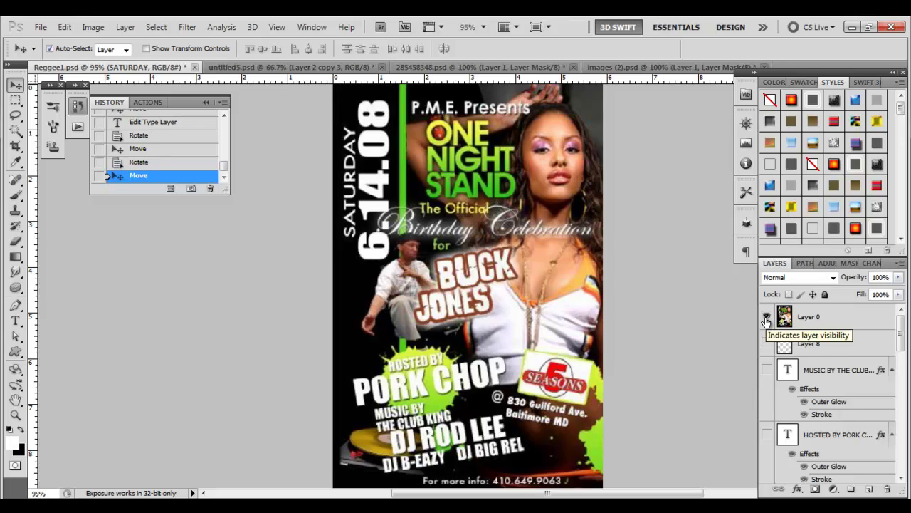
click(766, 319)
click(766, 317)
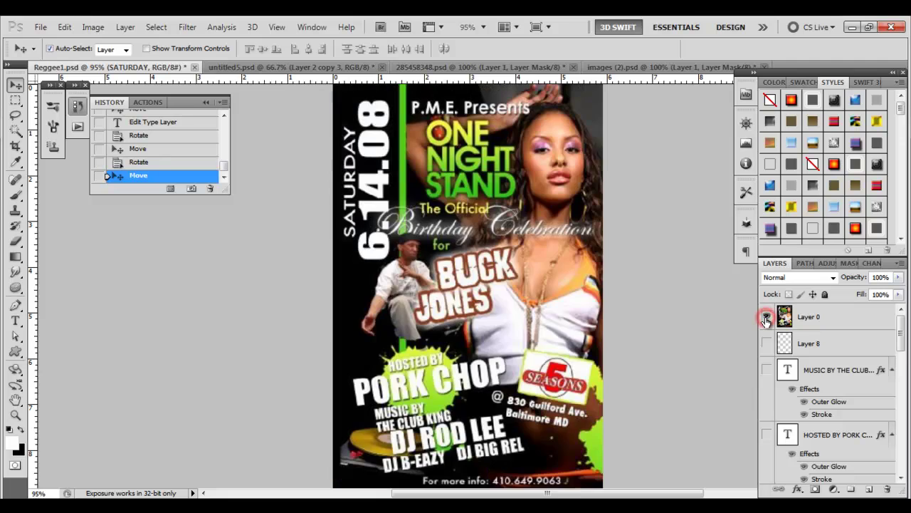
click(766, 317)
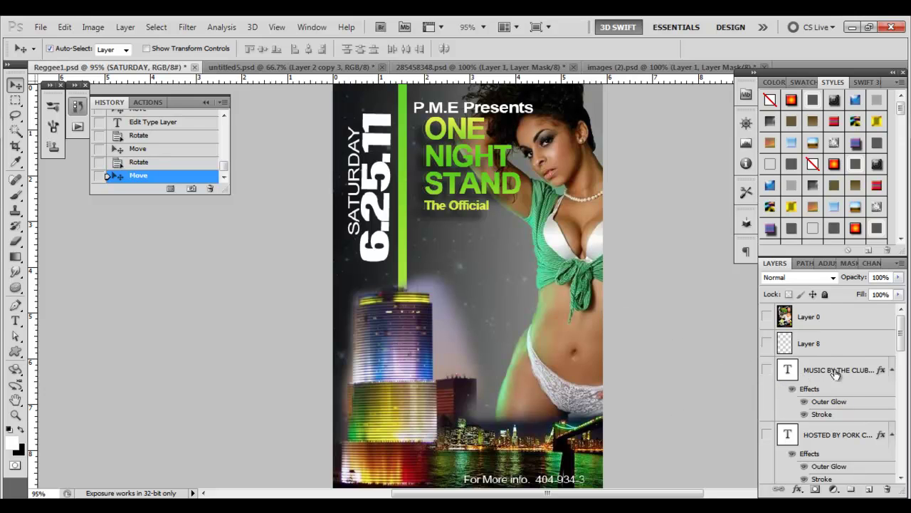
Show the BirthdayCelebration, BUCK SHOTS, FOR, HOSTED BY and MUSIC BY text layers on the flyer.
drag(902, 333, 910, 408)
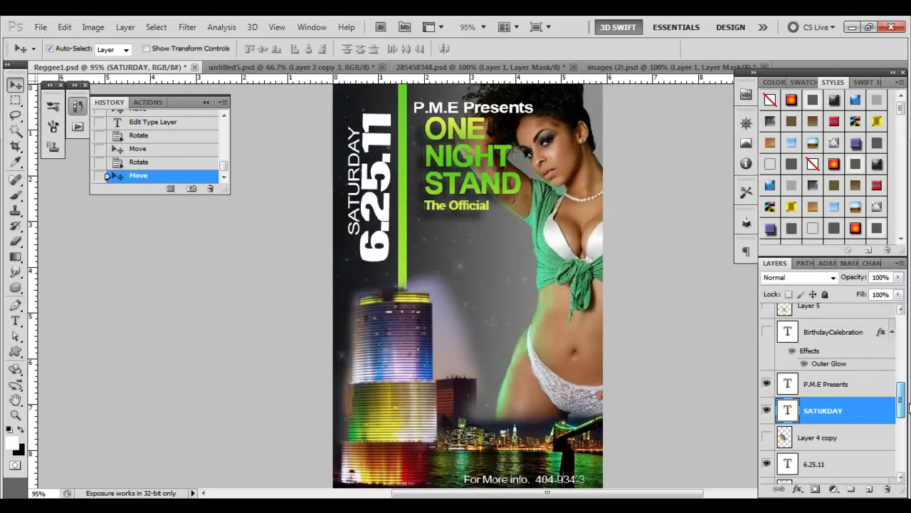
click(767, 333)
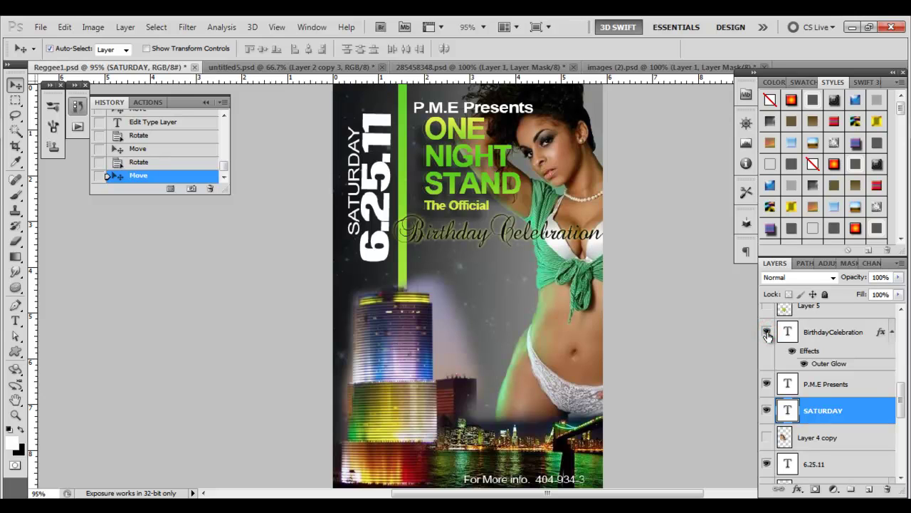
scroll(767, 335, up, 3)
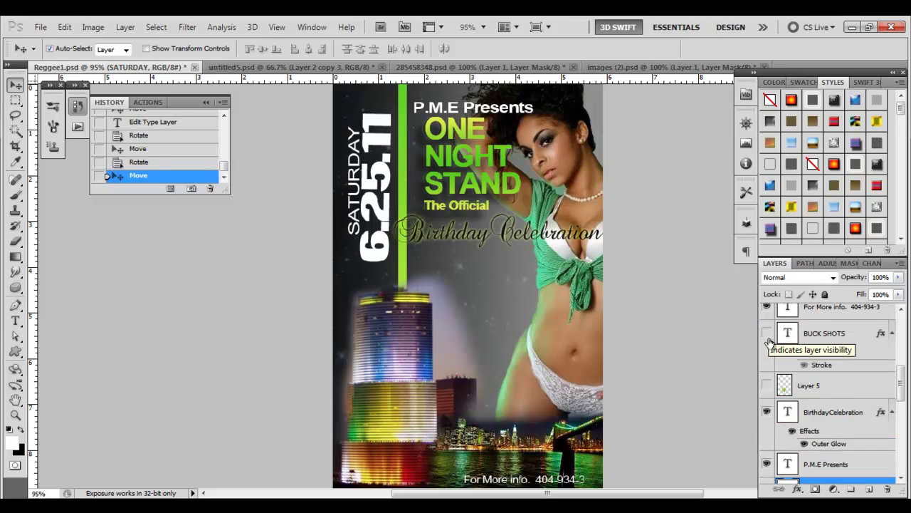
click(767, 333)
scroll(768, 340, up, 2)
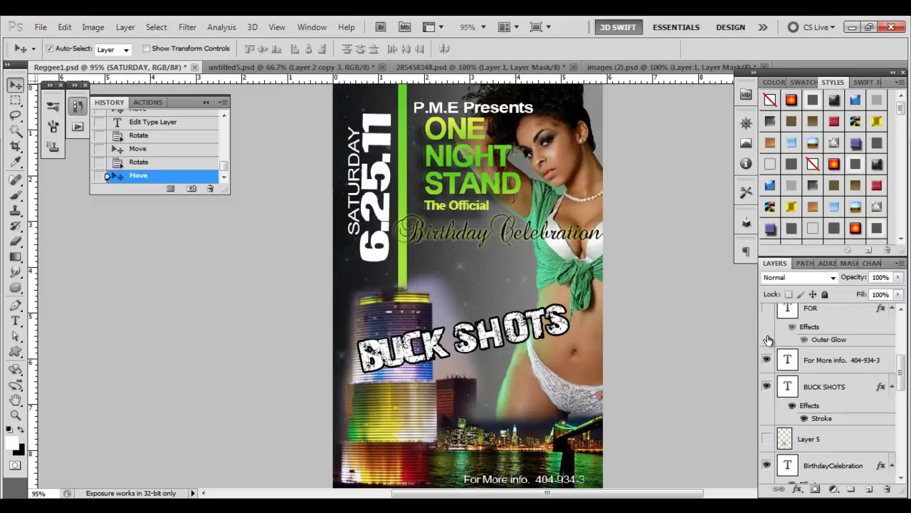
click(768, 309)
scroll(769, 313, up, 3)
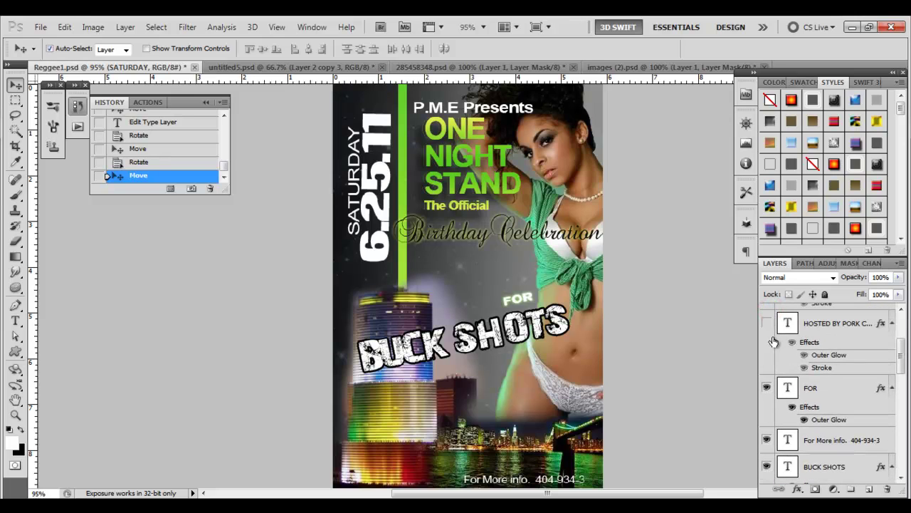
click(767, 325)
scroll(767, 329, up, 3)
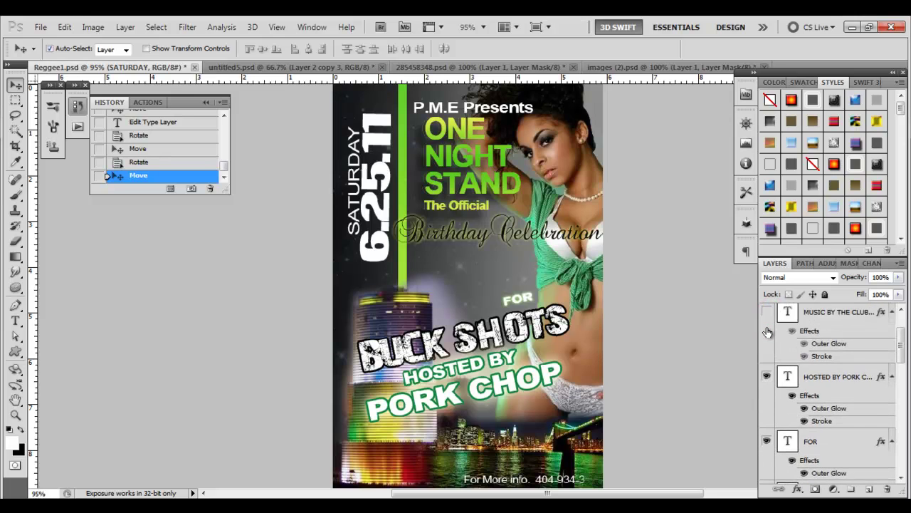
click(767, 339)
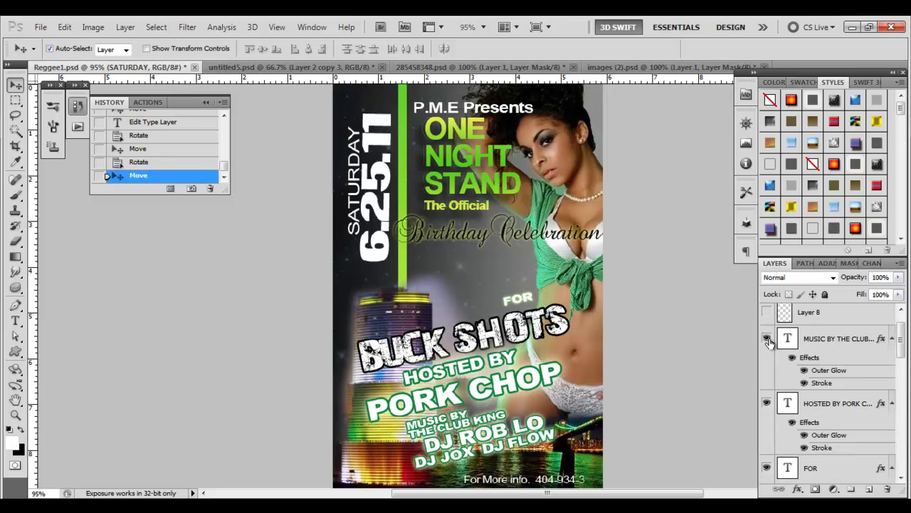
Hide the MUSIC BY, HOSTED BY, FOR, BUCK SHOTS and BirthdayCelebration text layers again.
scroll(769, 343, up, 2)
click(767, 343)
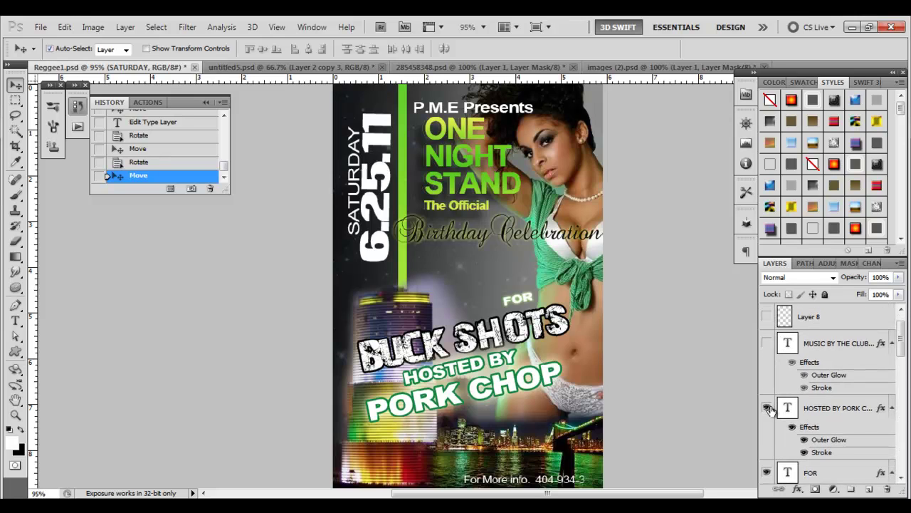
click(767, 406)
scroll(769, 403, down, 4)
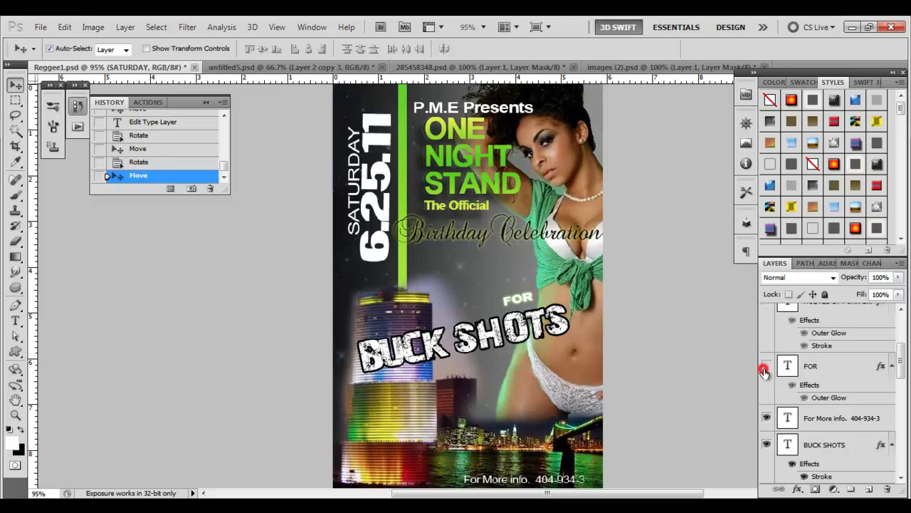
click(766, 366)
scroll(767, 376, down, 2)
click(768, 392)
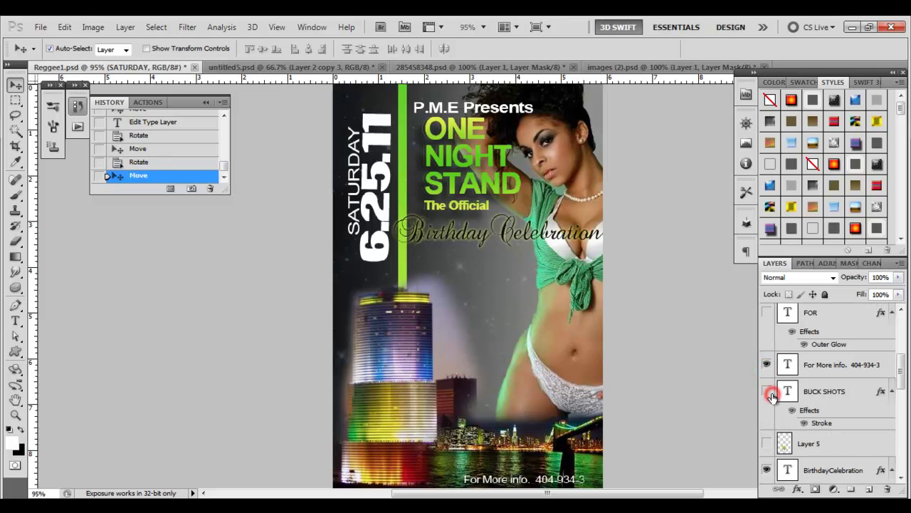
scroll(771, 396, down, 2)
click(768, 418)
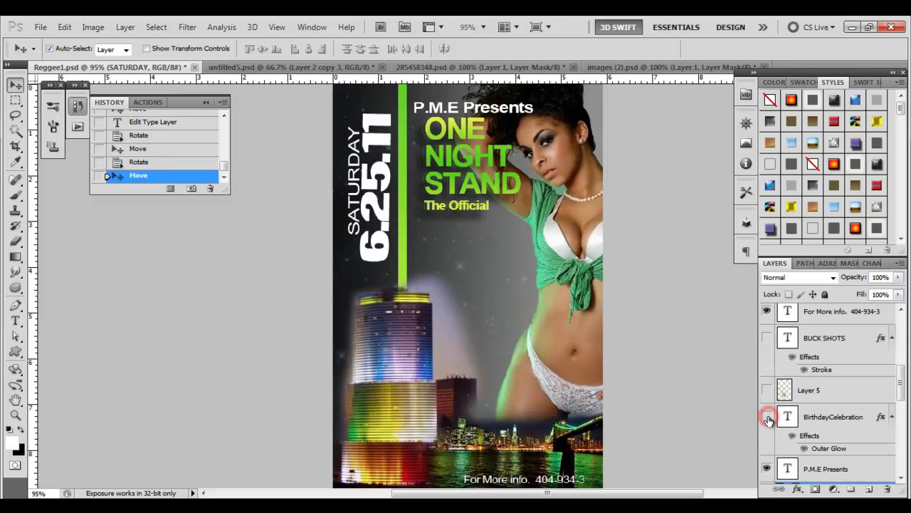
Show only the BirthdayCelebration text layer again and delete its existing layer effects.
scroll(768, 420, down, 2)
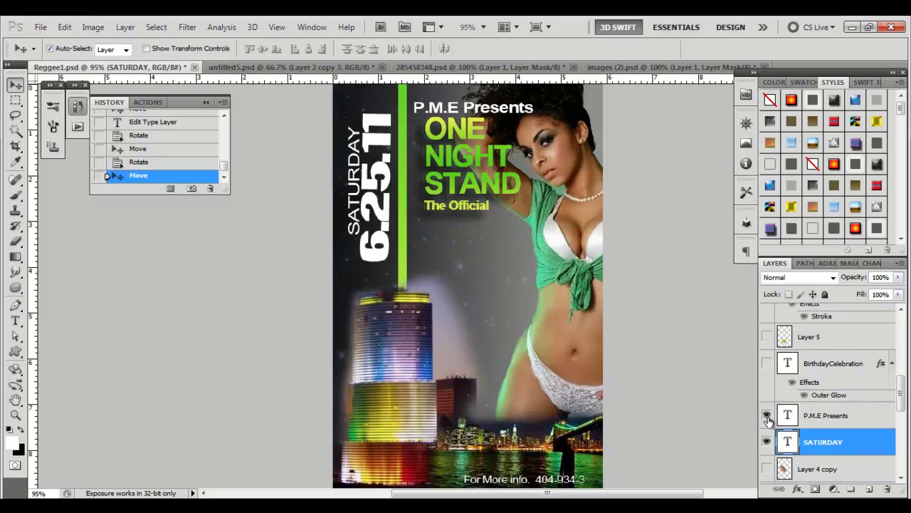
click(767, 365)
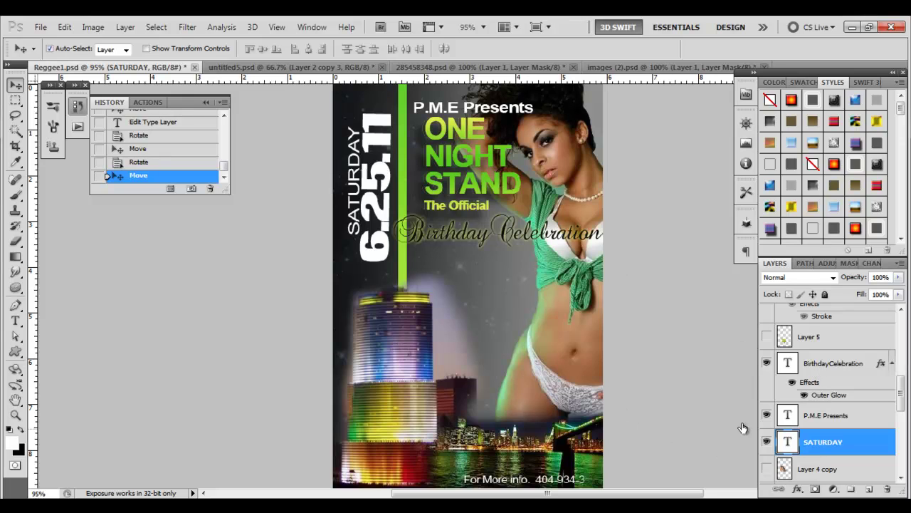
click(793, 383)
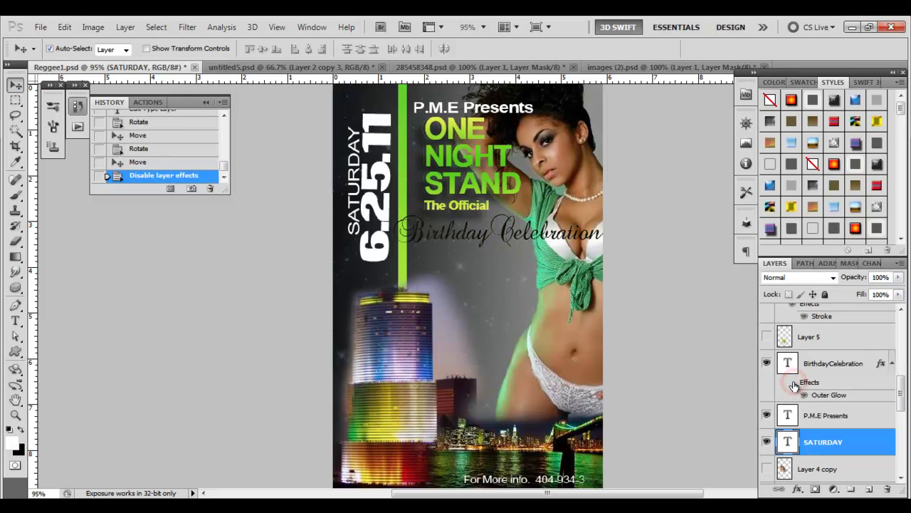
right_click(793, 384)
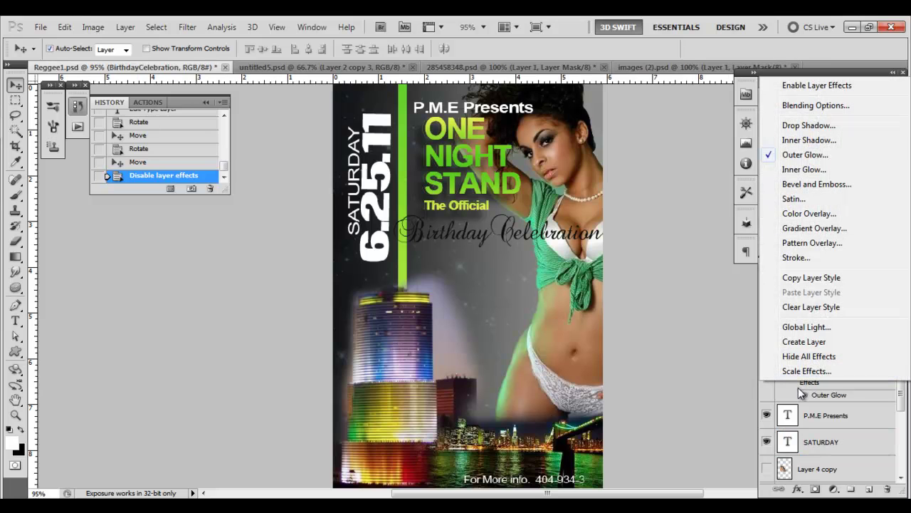
click(801, 386)
right_click(807, 386)
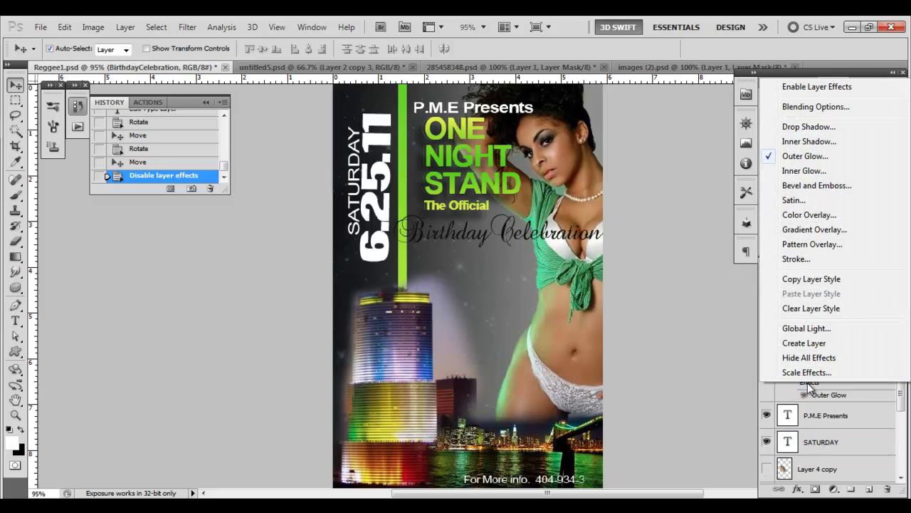
drag(809, 387, 870, 484)
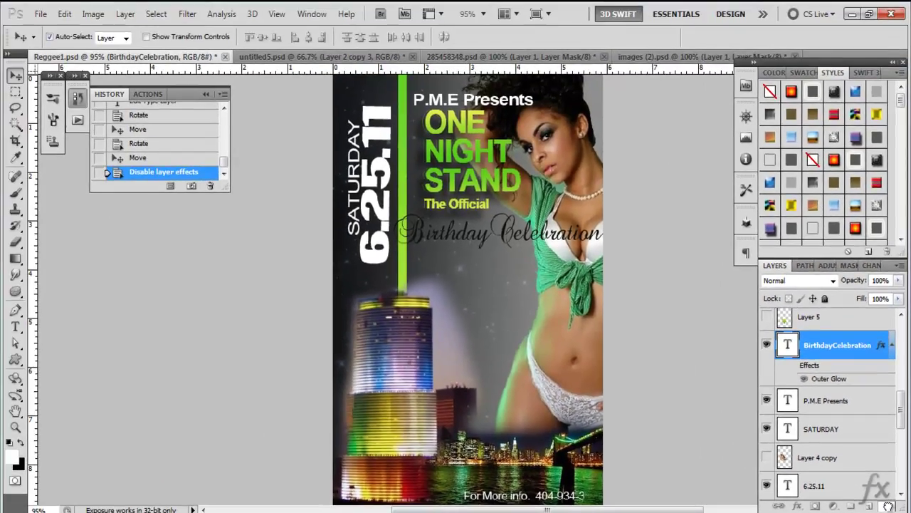
drag(888, 506, 888, 507)
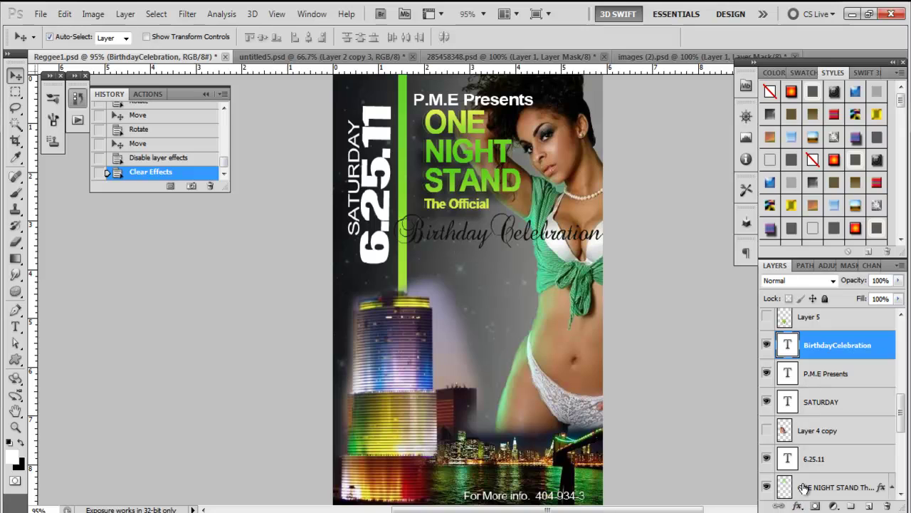
Add an Outer Glow to the BirthdayCelebration text in green 248425 sampled from the building, with 20% spread and 6 px size.
click(798, 507)
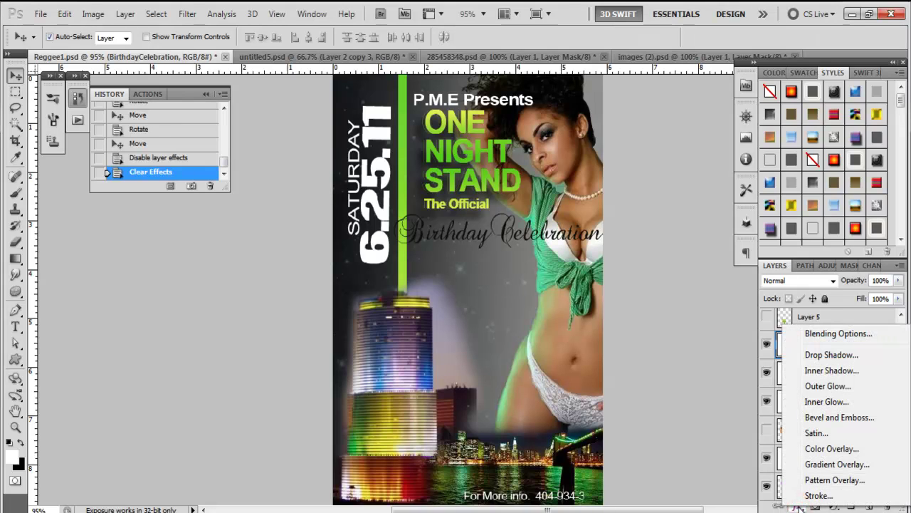
click(817, 388)
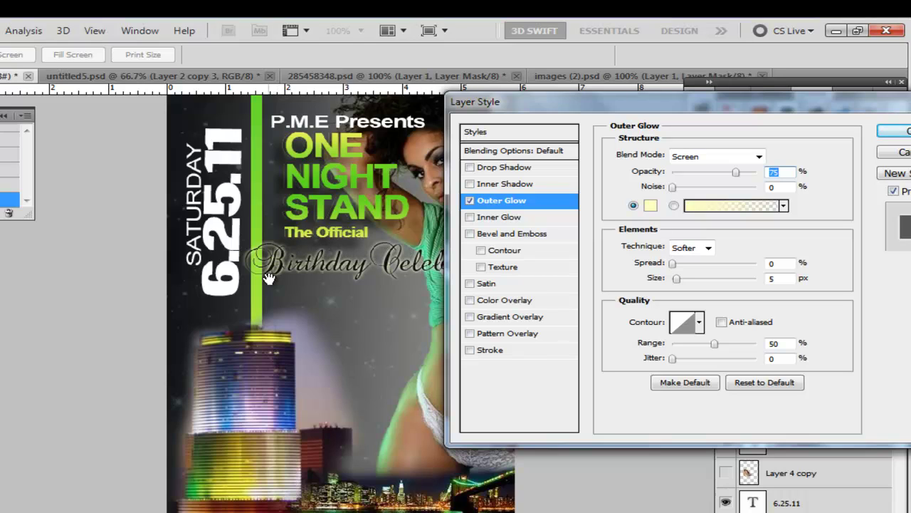
click(652, 206)
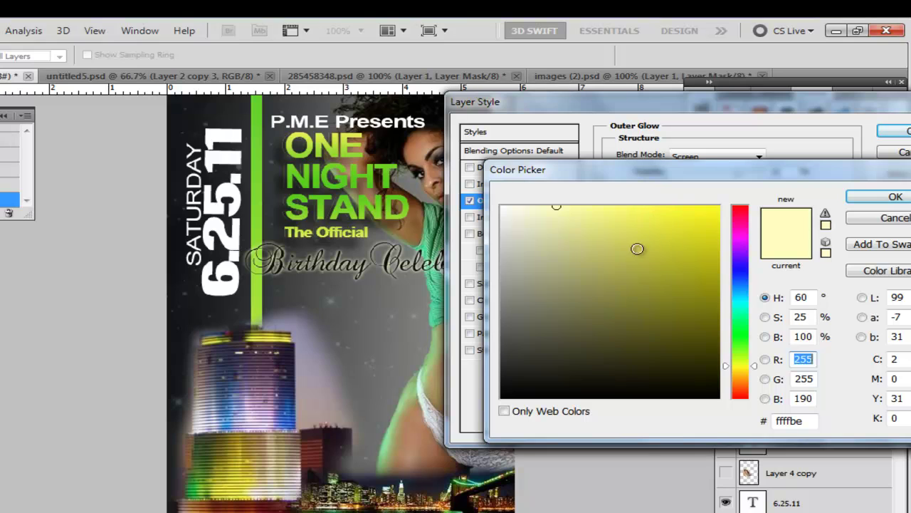
click(197, 462)
click(192, 475)
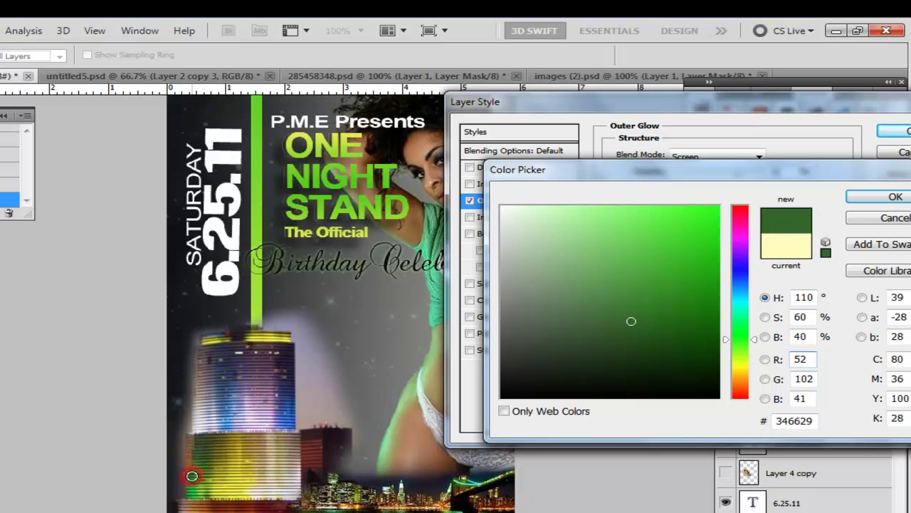
click(192, 484)
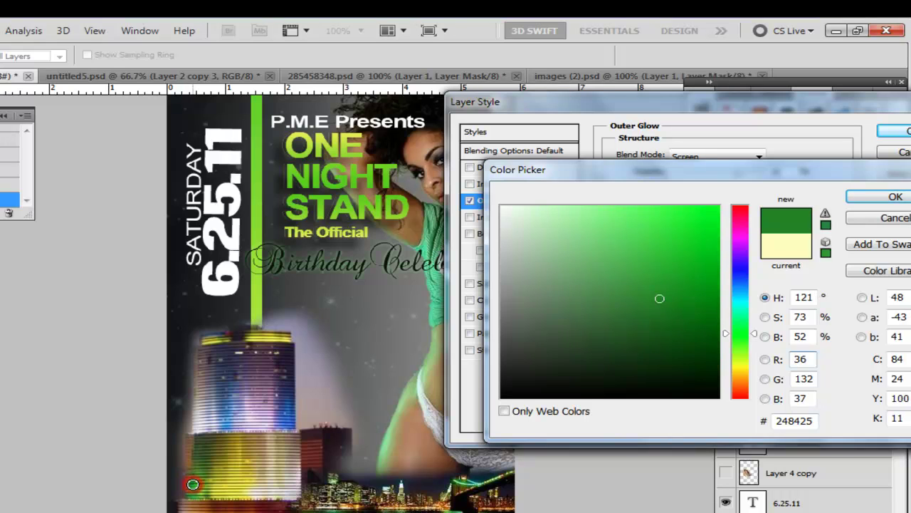
click(870, 200)
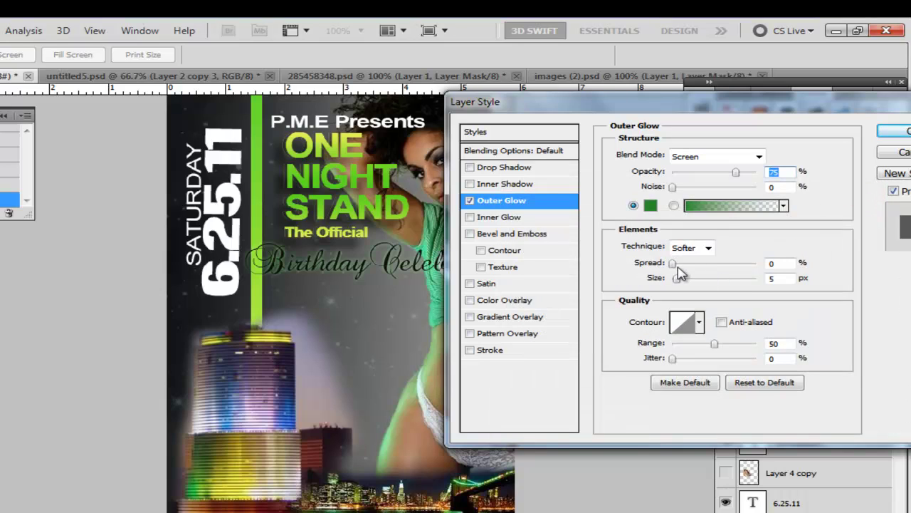
drag(673, 265, 680, 290)
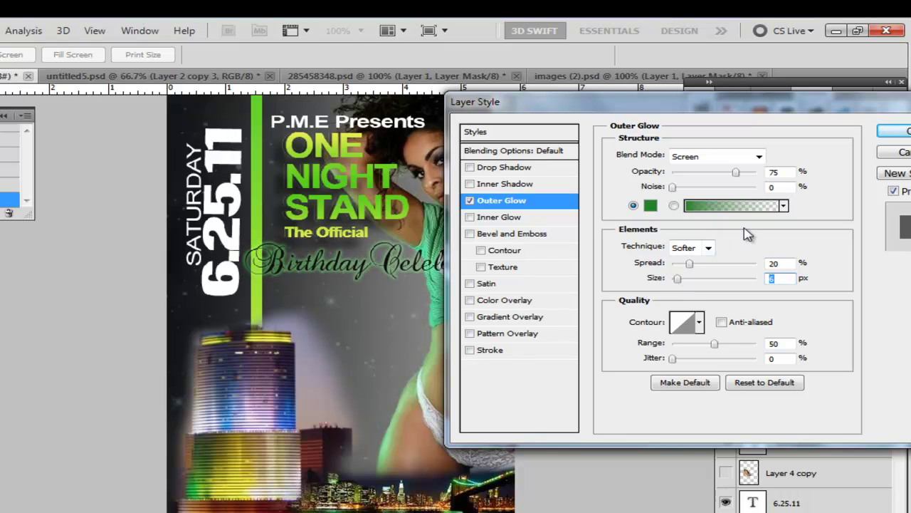
Try the Normal blend mode on the Birthday Celebration outer glow and return it to Screen.
click(759, 156)
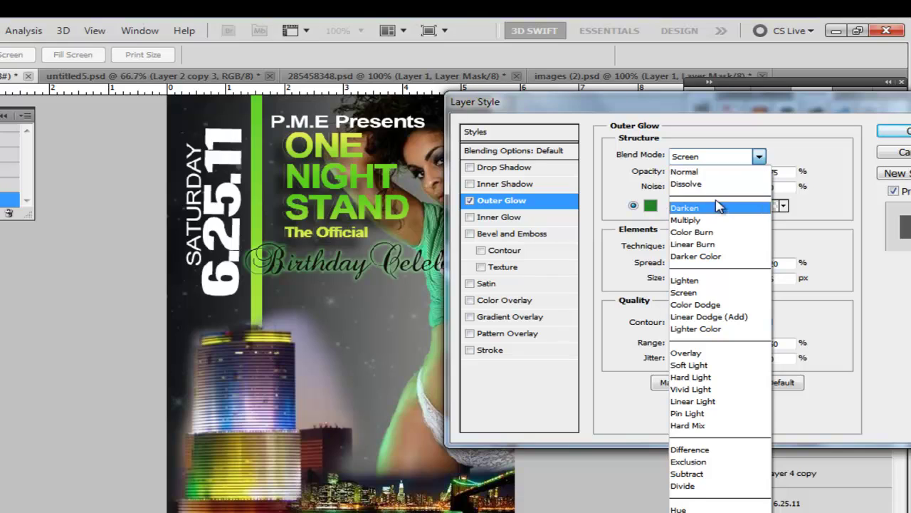
click(723, 175)
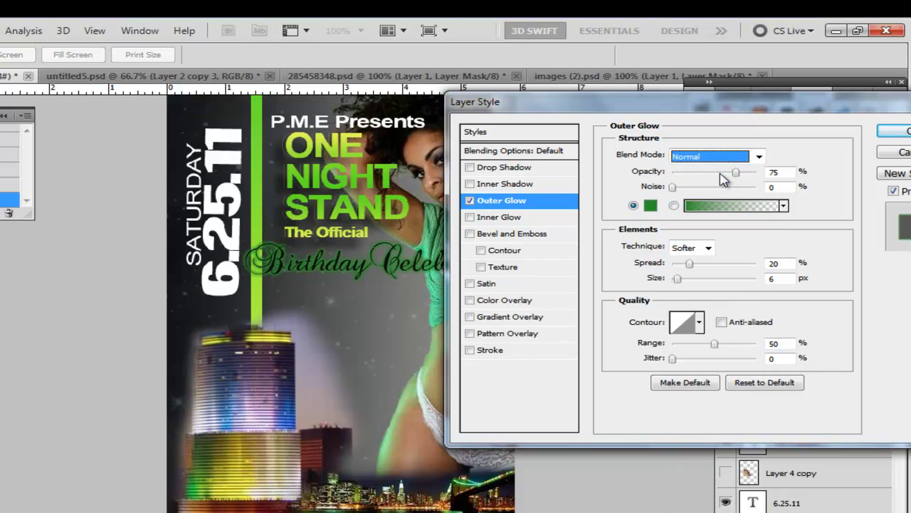
click(759, 160)
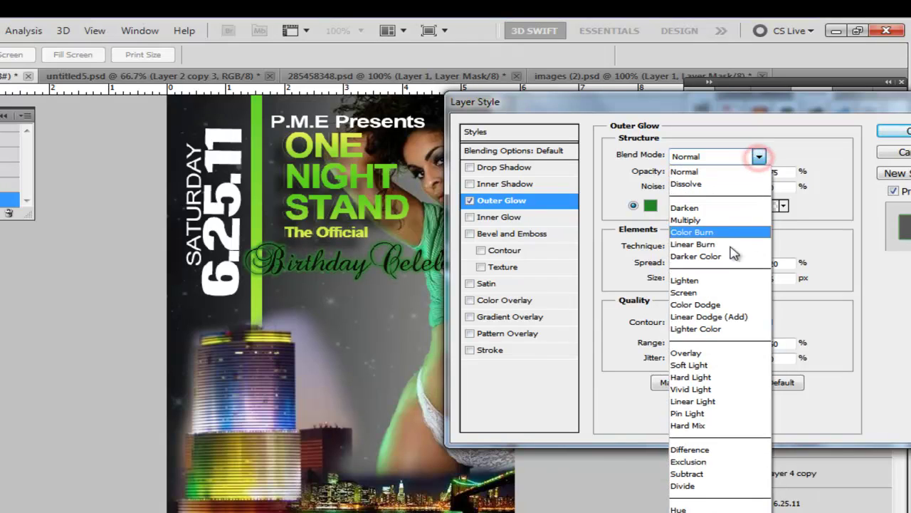
click(712, 293)
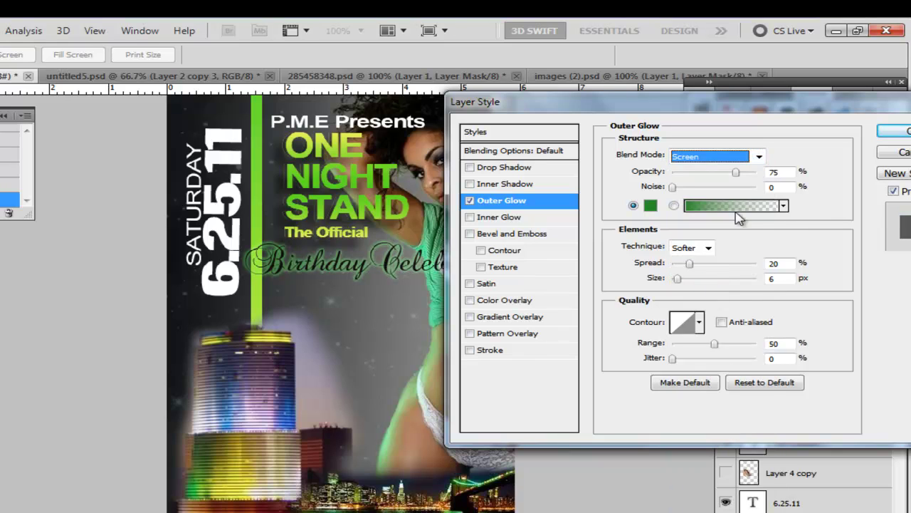
click(759, 157)
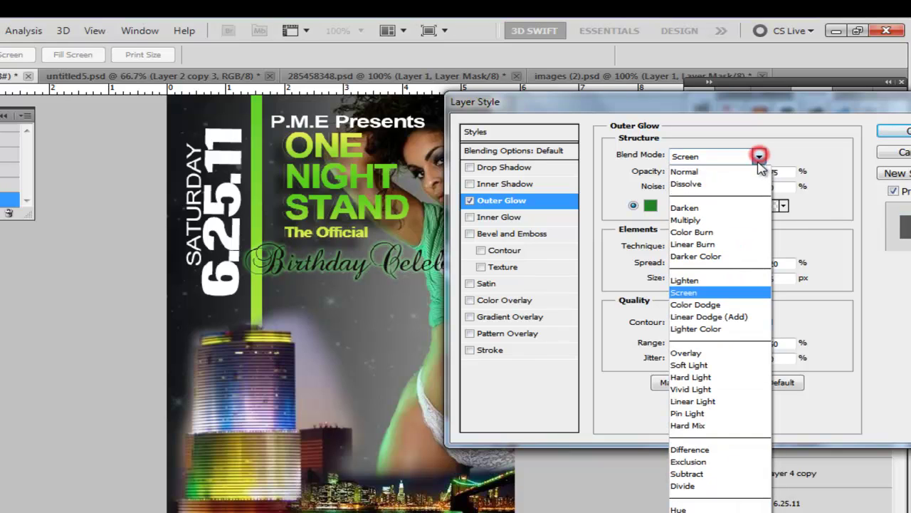
click(832, 160)
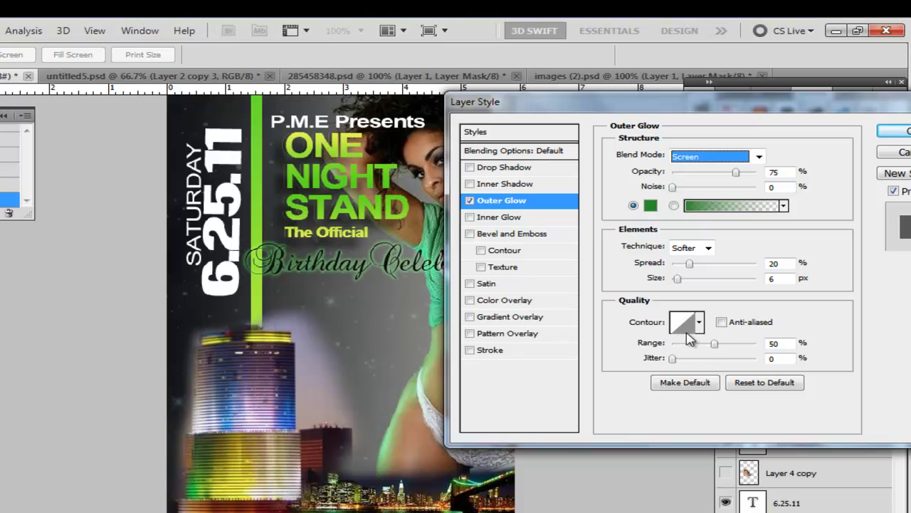
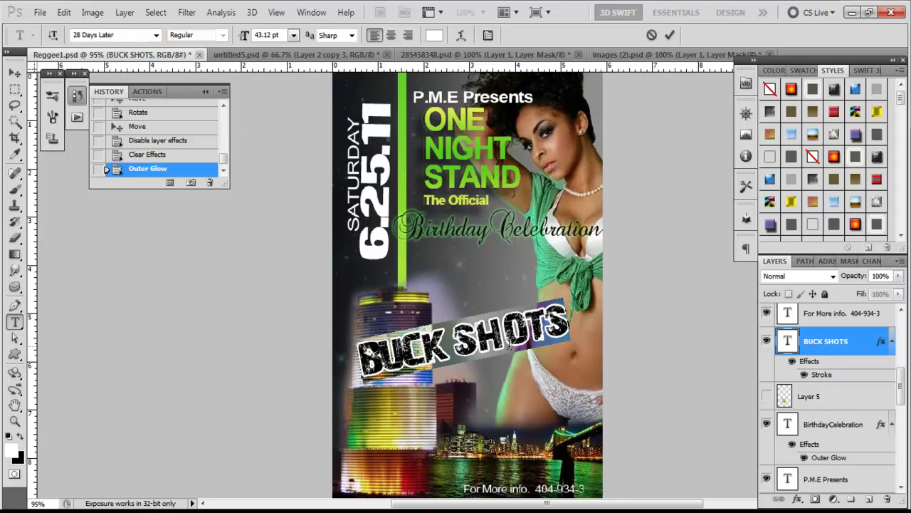
Commit the BUCK SHOTS text edit, try its stroke at Center, Inside and Outside positions, and discard the stroke changes.
click(670, 35)
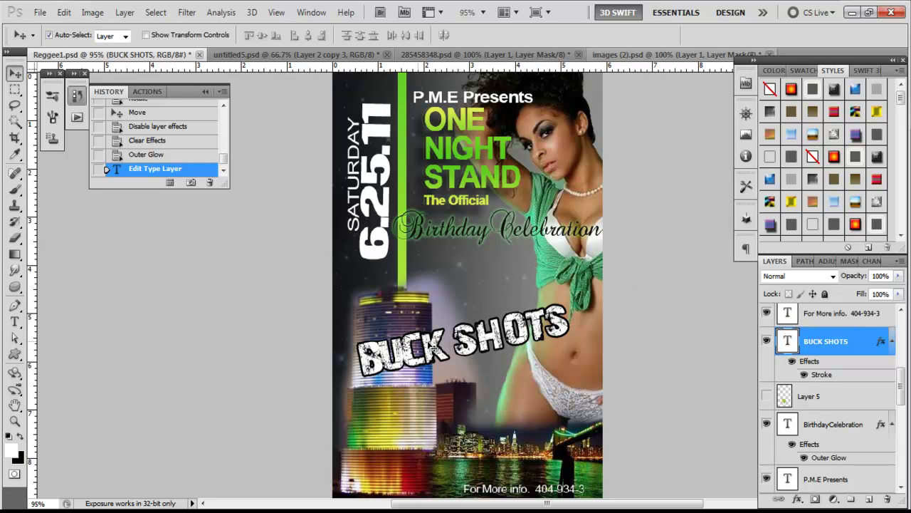
double_click(823, 376)
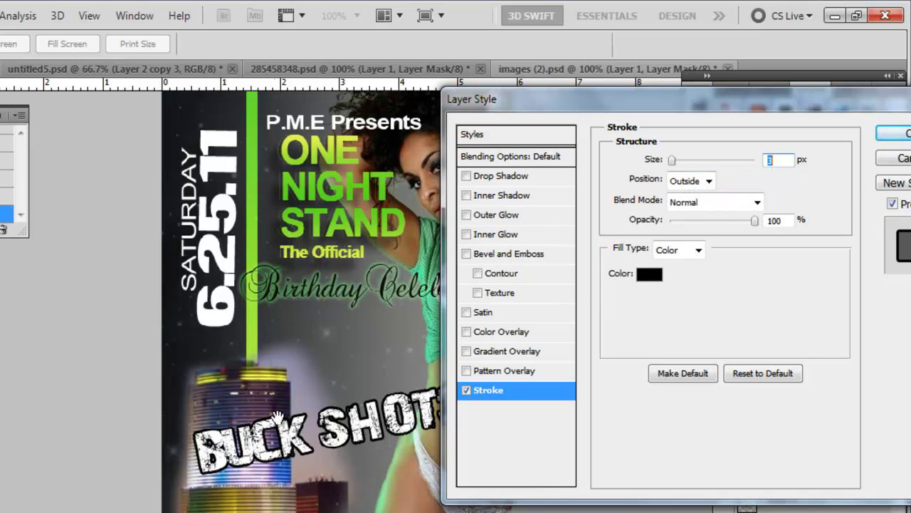
click(710, 182)
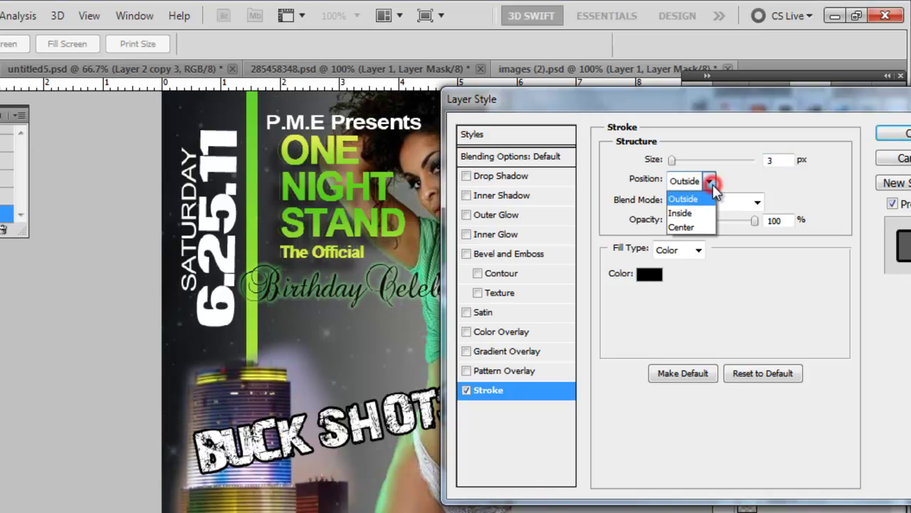
click(689, 227)
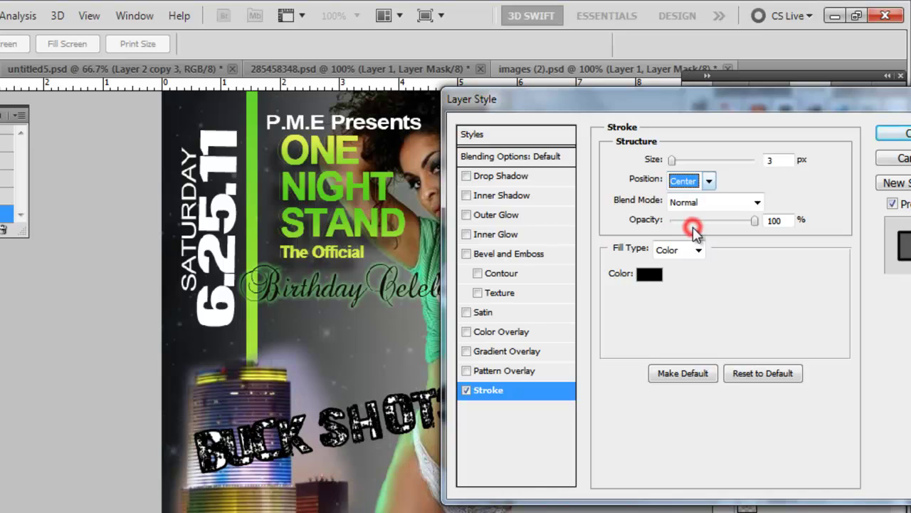
click(708, 182)
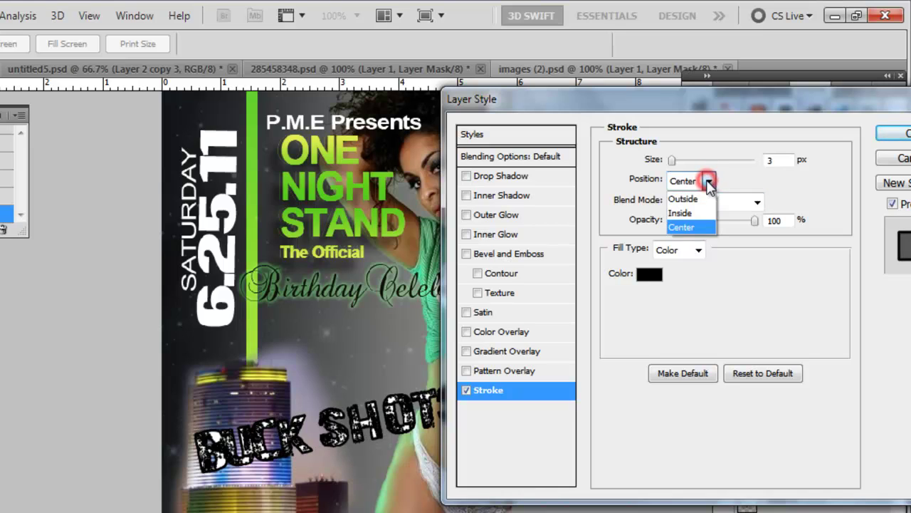
click(698, 198)
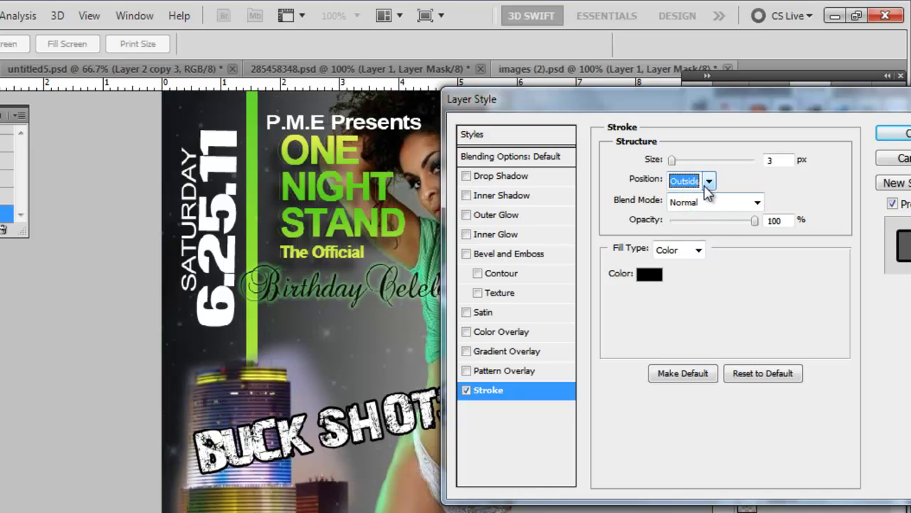
click(709, 181)
click(697, 214)
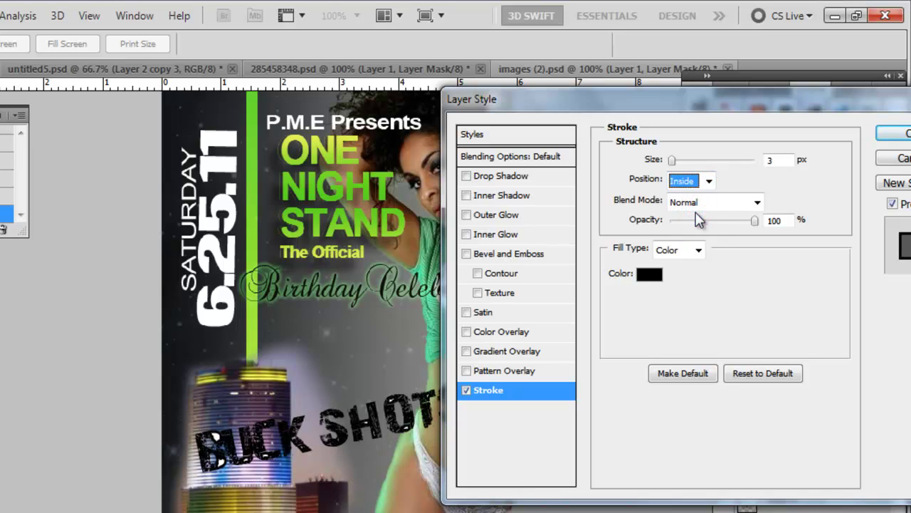
click(708, 181)
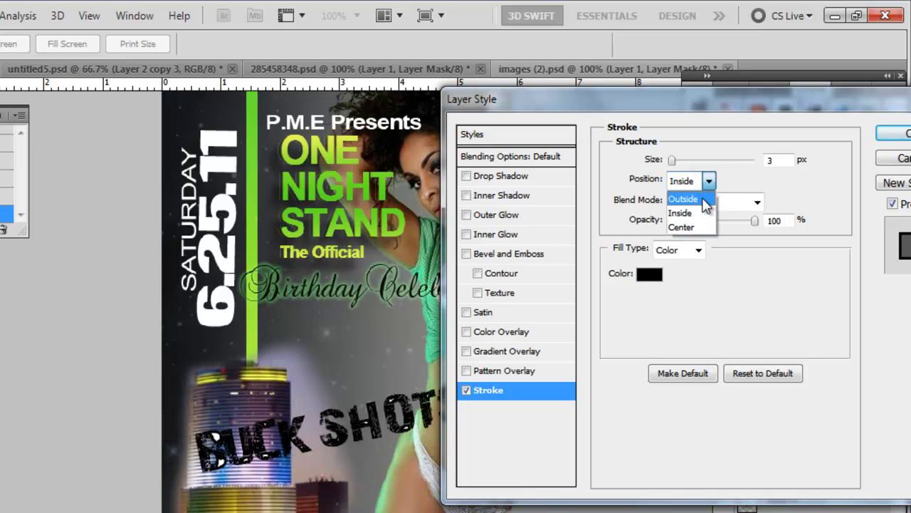
click(701, 199)
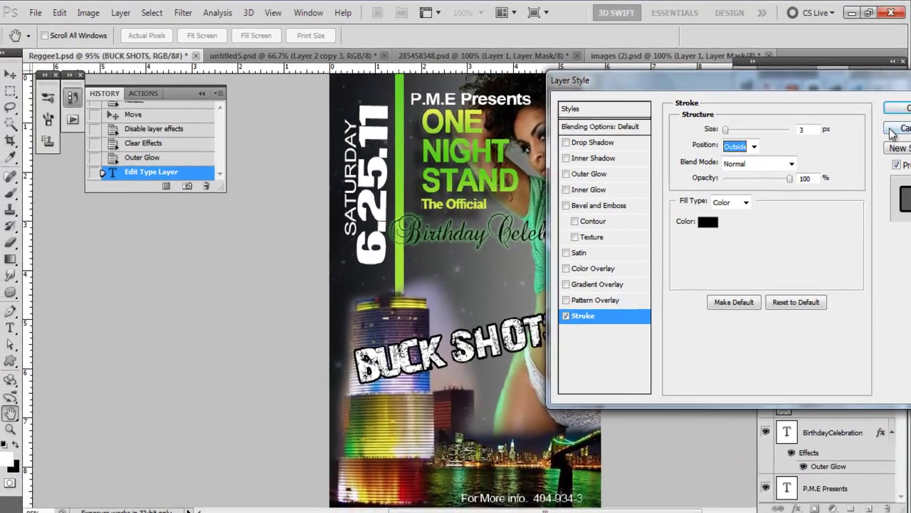
click(895, 133)
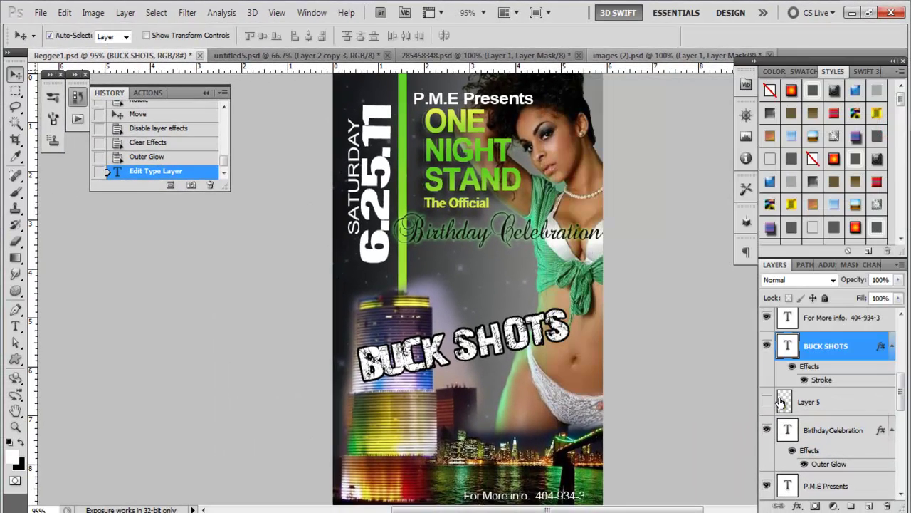
Show the FOR and HOSTED BY text layers on the flyer.
scroll(781, 410, up, 2)
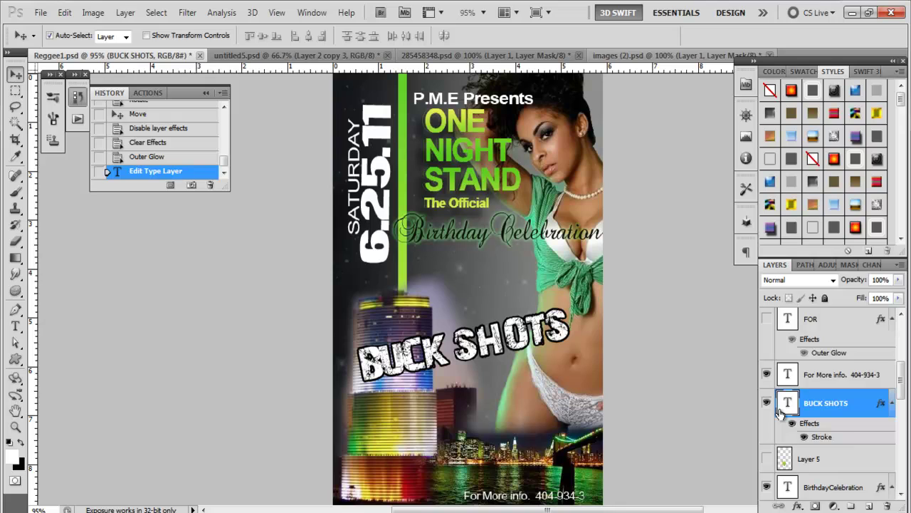
scroll(781, 412, up, 2)
click(767, 376)
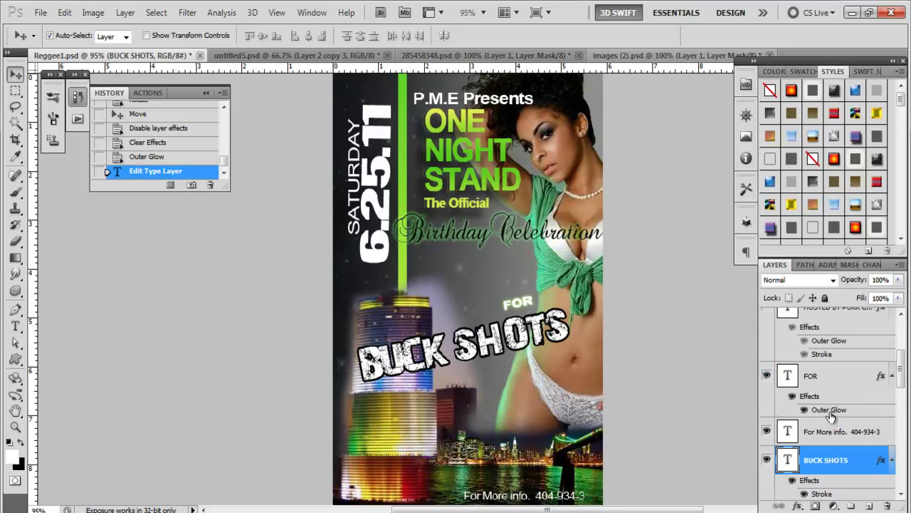
scroll(791, 407, up, 3)
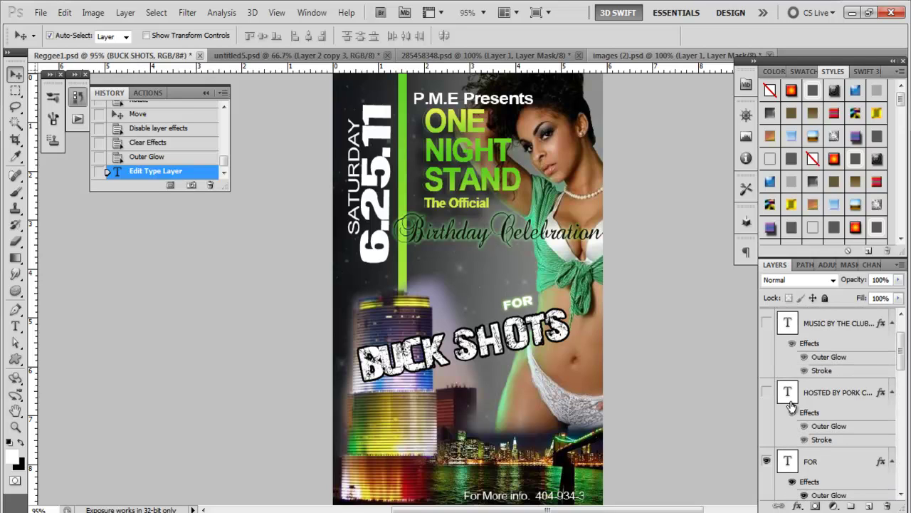
click(768, 393)
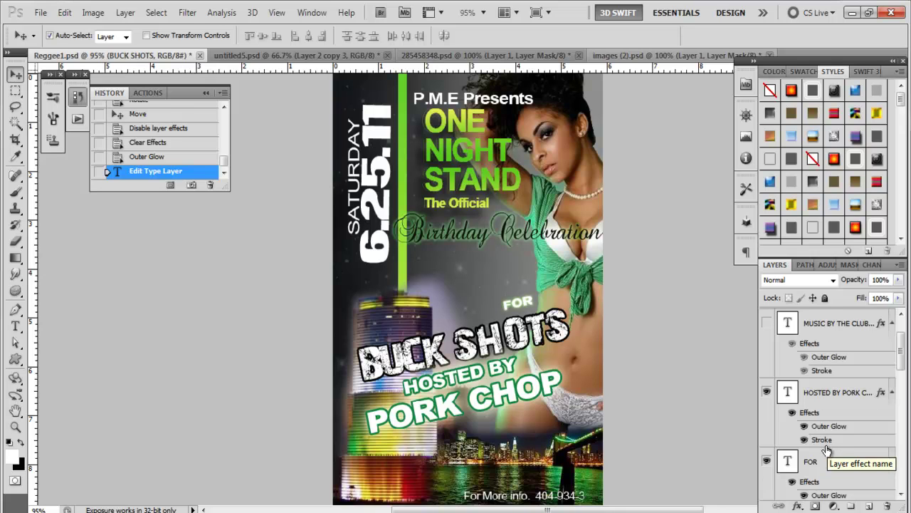
Review the HOSTED BY text's Stroke and Outer Glow settings, toggling the stroke off and on, and leave without applying changes.
double_click(810, 414)
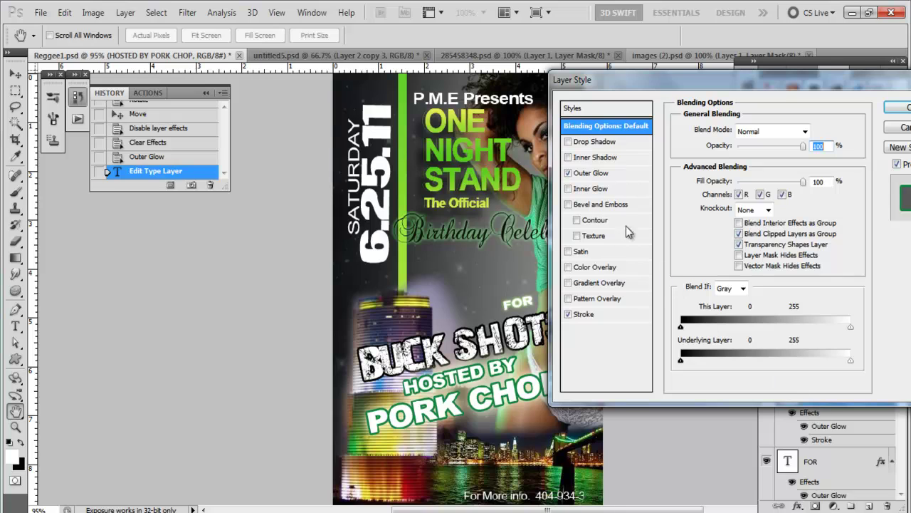
click(567, 314)
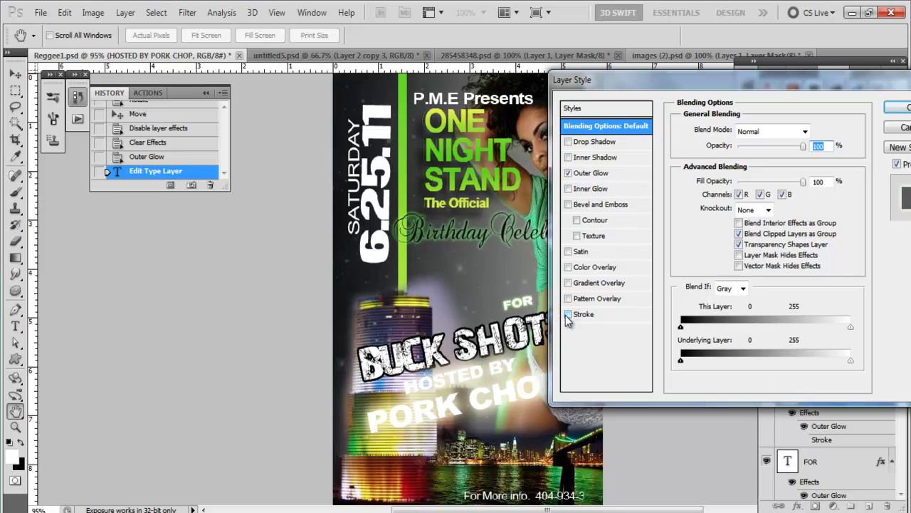
click(568, 314)
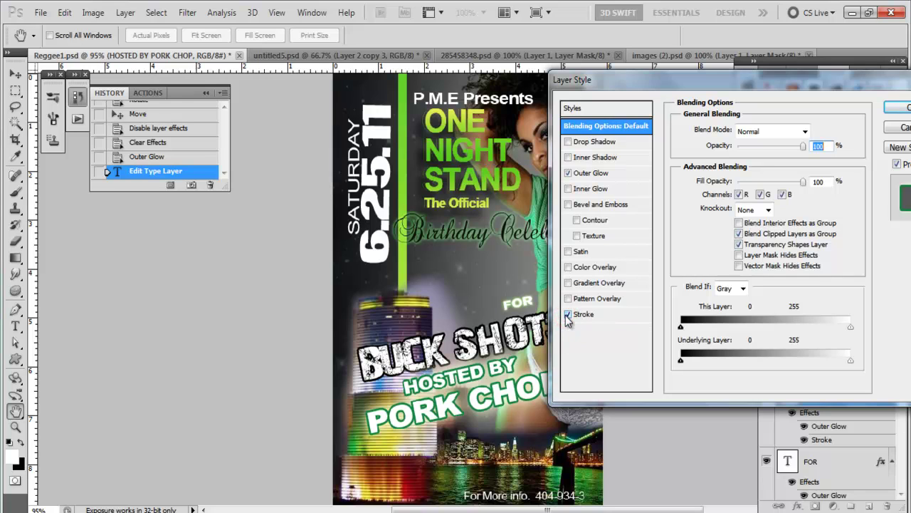
click(589, 316)
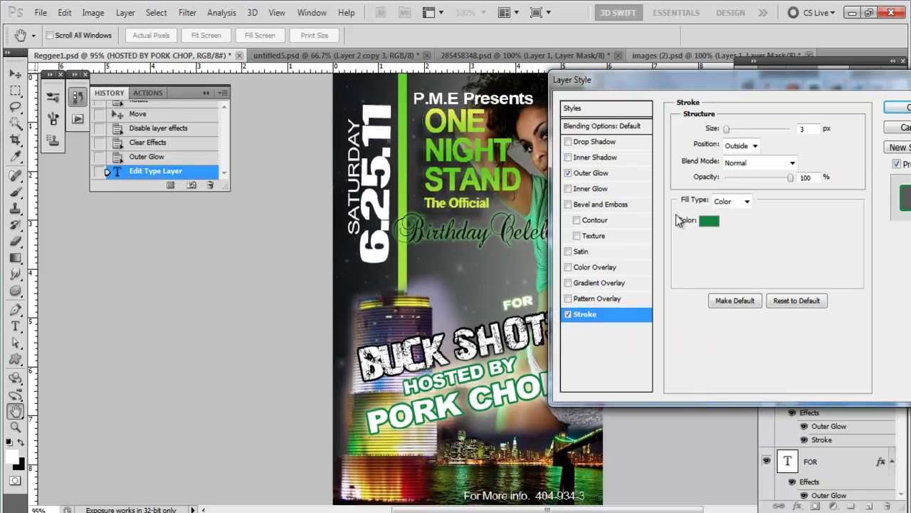
click(627, 175)
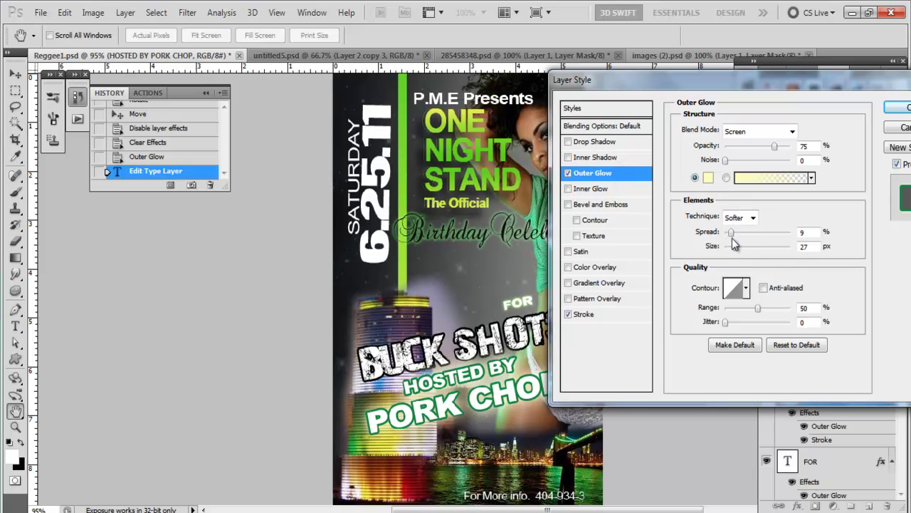
click(898, 128)
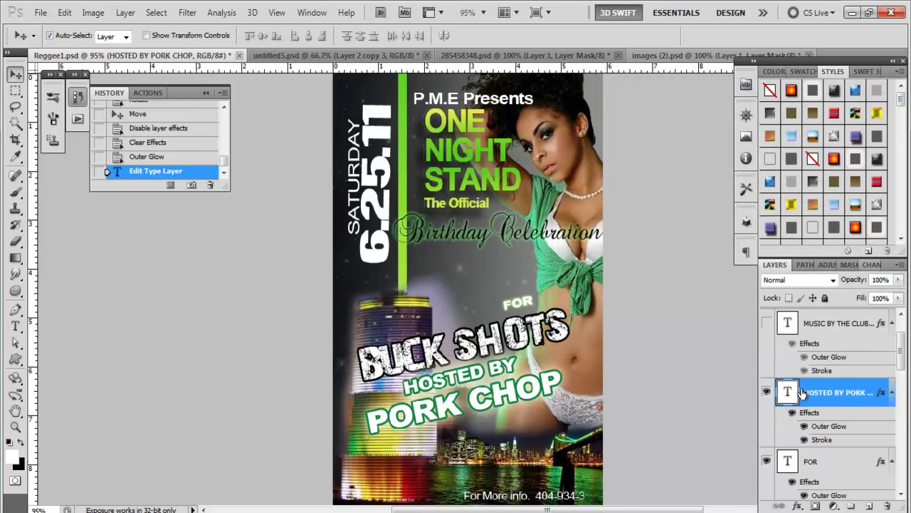
Show the MUSIC BY text layer on the flyer.
scroll(776, 384, up, 1)
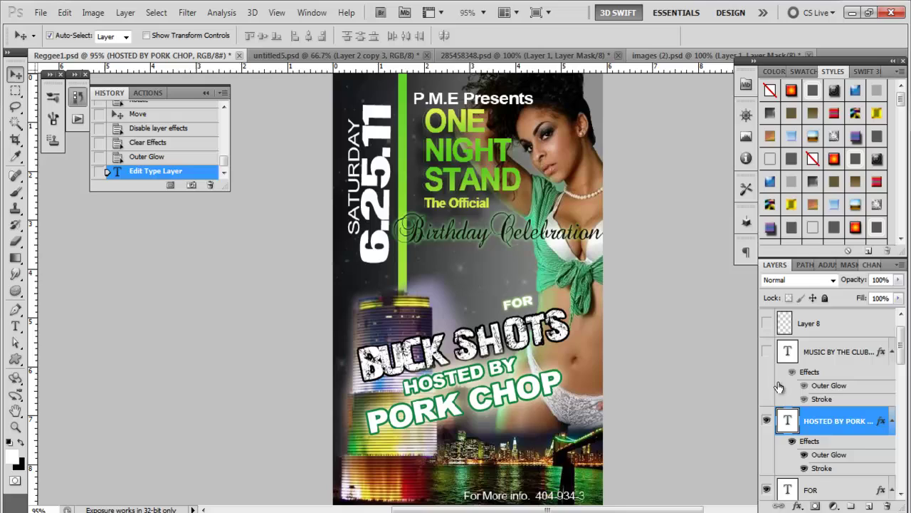
click(766, 352)
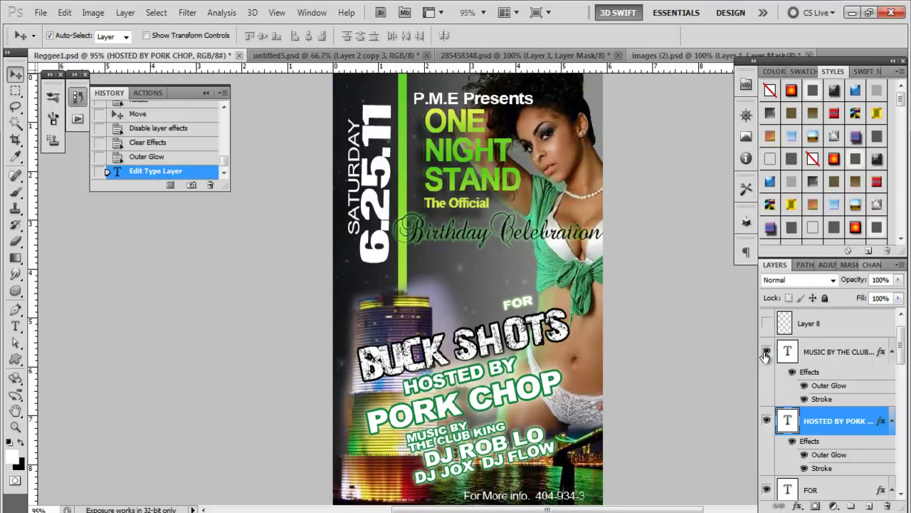
scroll(766, 356, up, 1)
scroll(766, 356, down, 8)
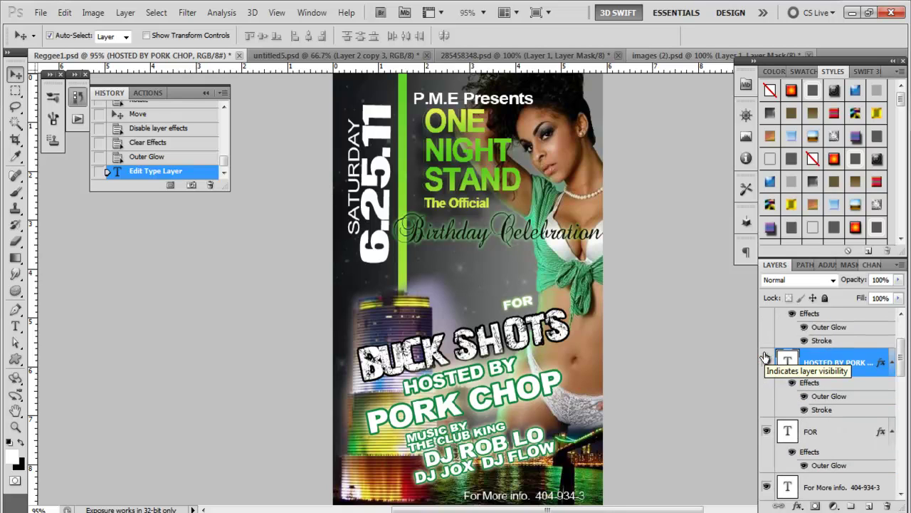
scroll(766, 356, down, 8)
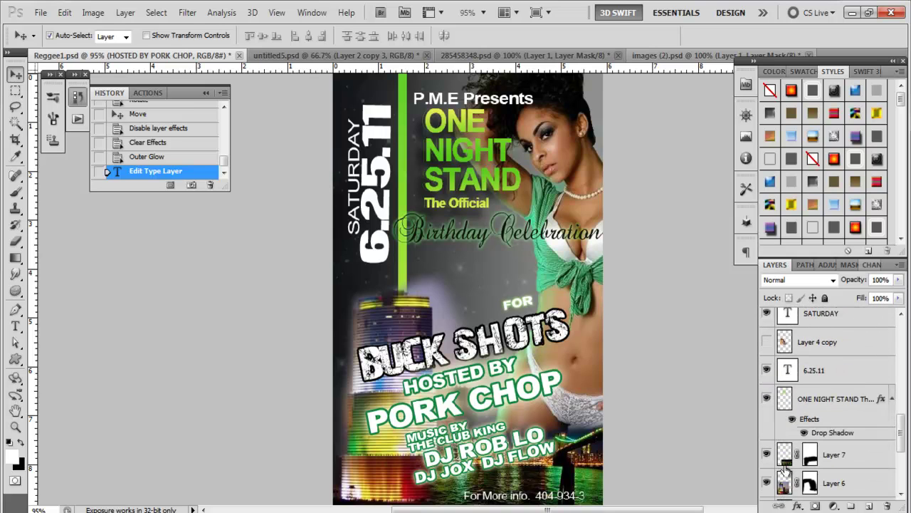
scroll(794, 466, up, 14)
scroll(793, 455, up, 1)
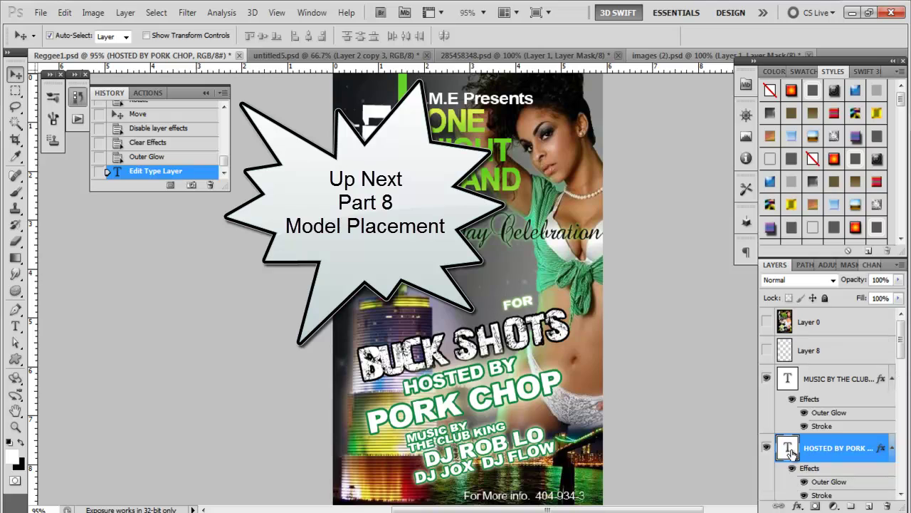